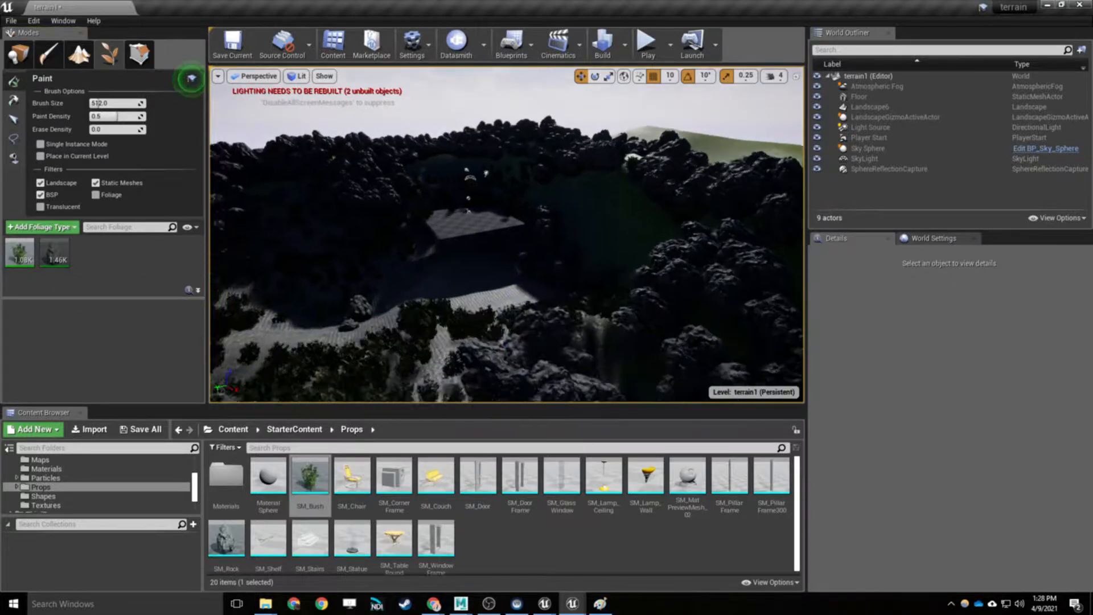
Paint more bushes over the terrain around the floor platform and play-test the level among the foliage
right_click_drag(507, 235, 506, 205)
left_click_drag(692, 302, 499, 352)
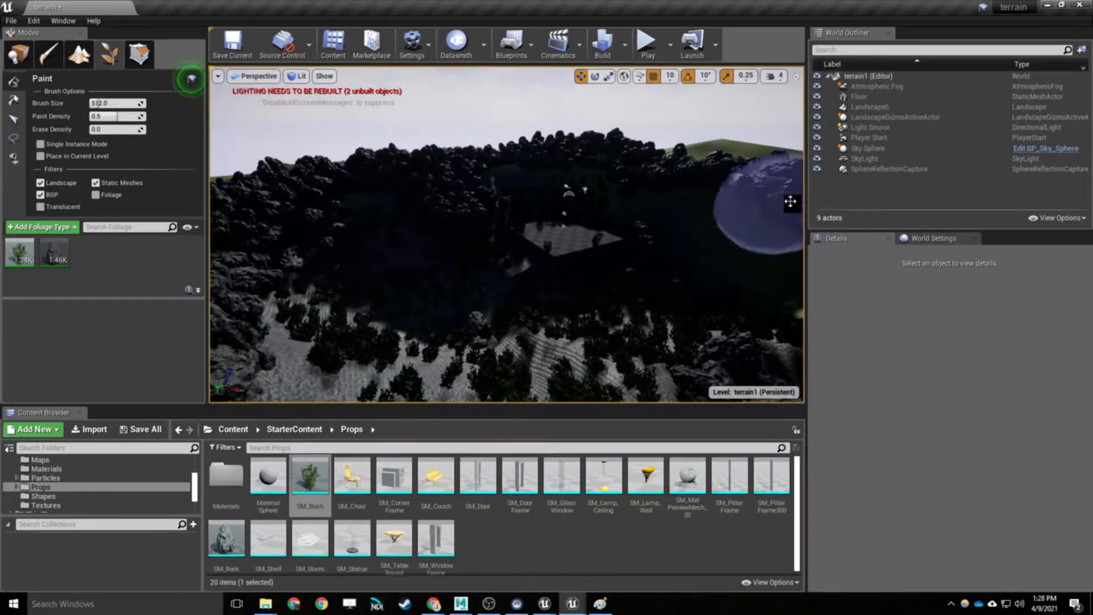
left_click(646, 43)
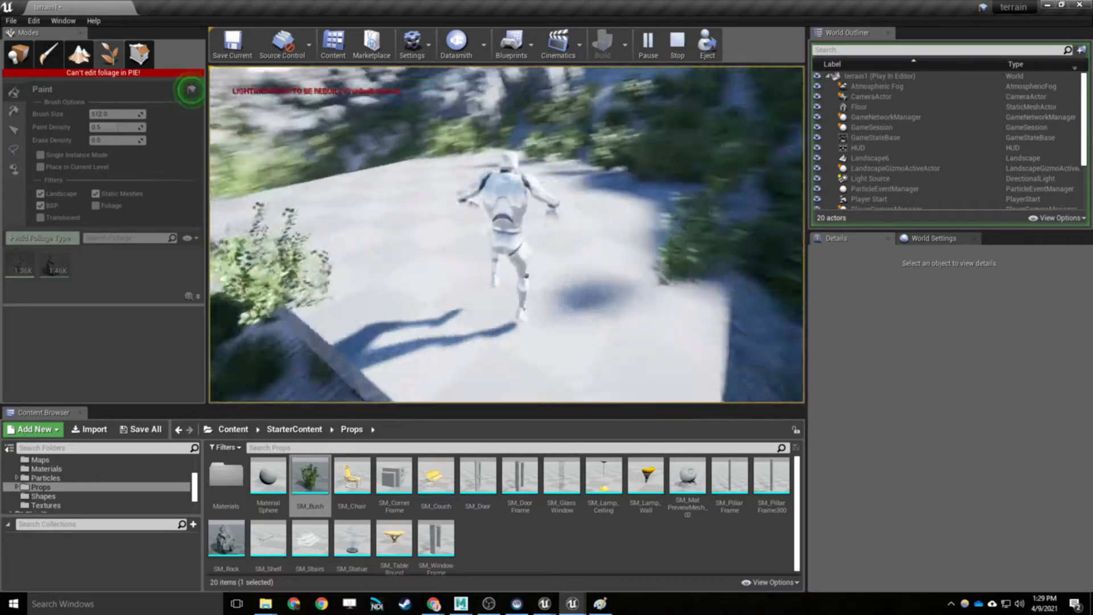
key("Escape")
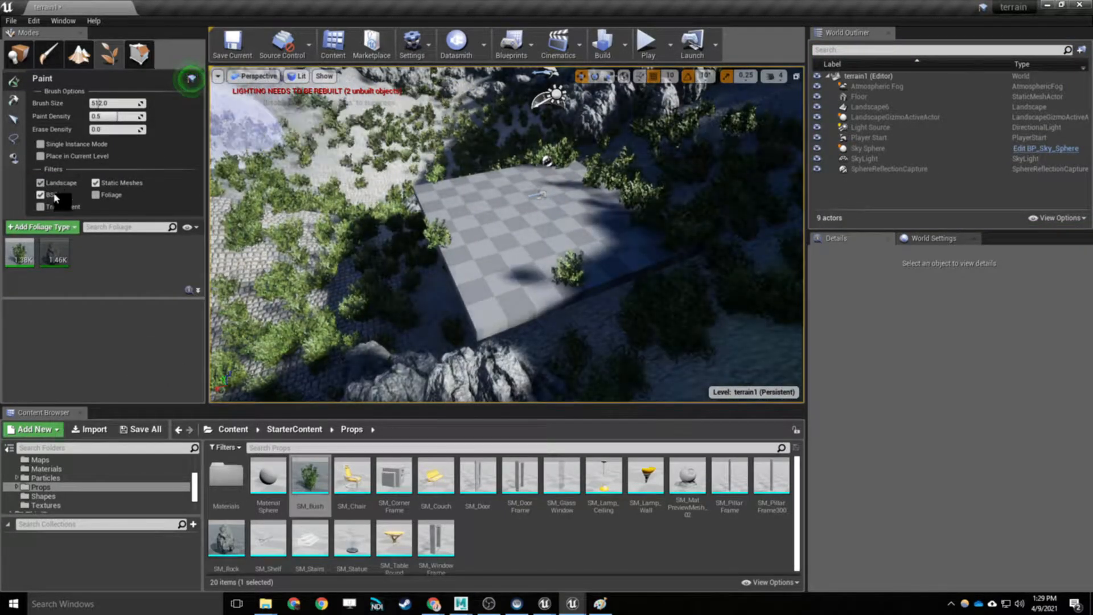
Select the SM_Bush foliage type and erase some of its painted bushes near the floor platform
left_click(22, 257)
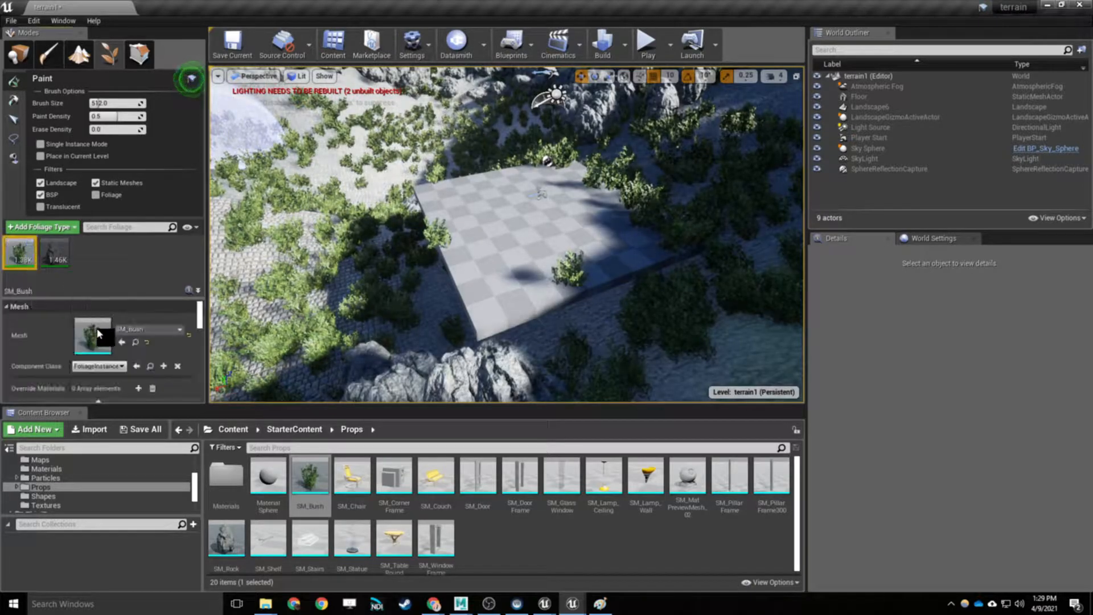
scroll(108, 352, "down", 2)
mouse_move(332, 166)
left_mouse_down("shift")
mouse_move(301, 189)
mouse_move(342, 211)
mouse_move(337, 368)
mouse_move(310, 300)
mouse_move(325, 148)
left_mouse_up("shift")
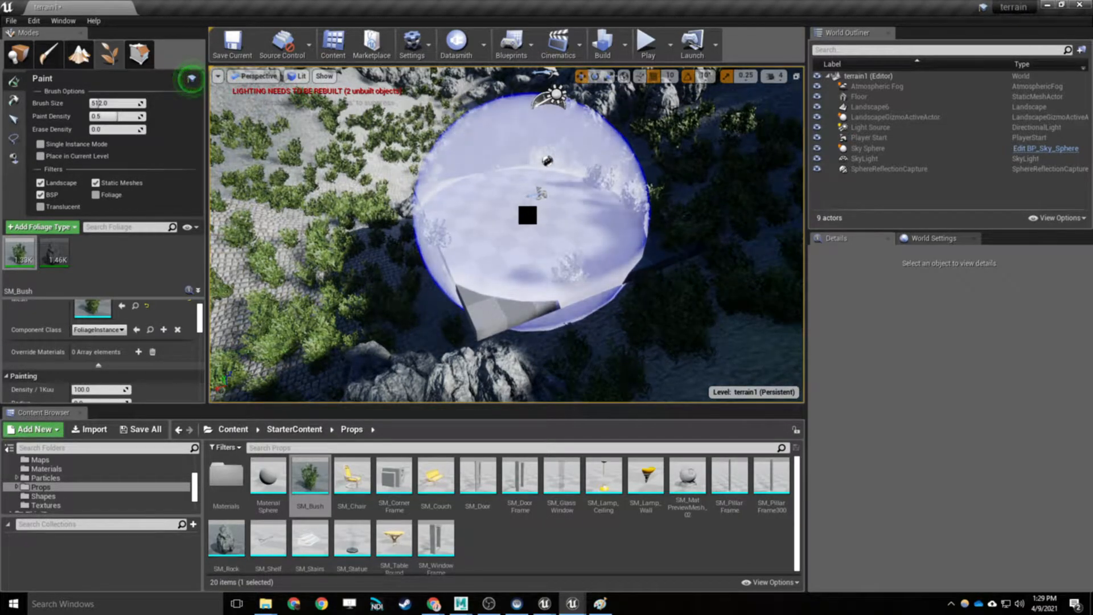
Remove the SM_Rock and SM_Bush foliage types together with all their painted instances
left_click(65, 260)
right_click(63, 257)
left_click(97, 310)
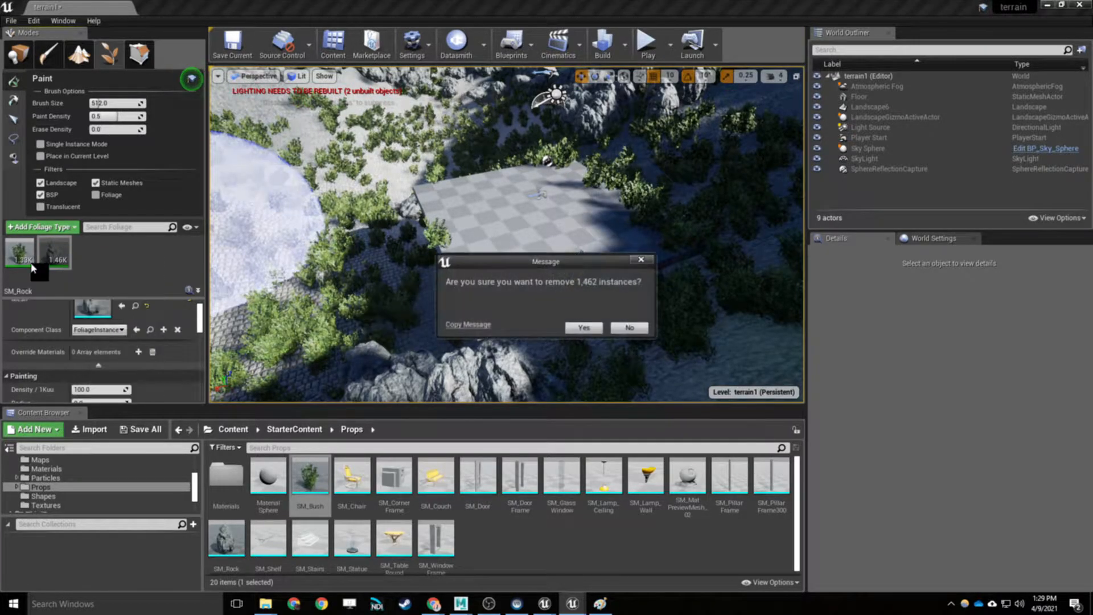
left_click(577, 329)
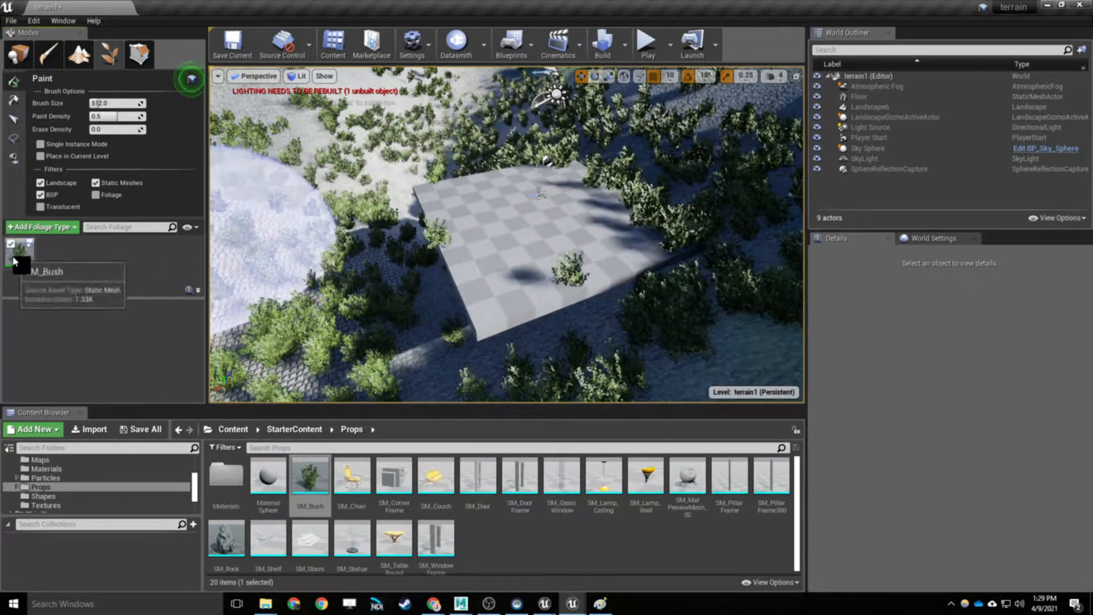
right_click(14, 262)
left_click(30, 309)
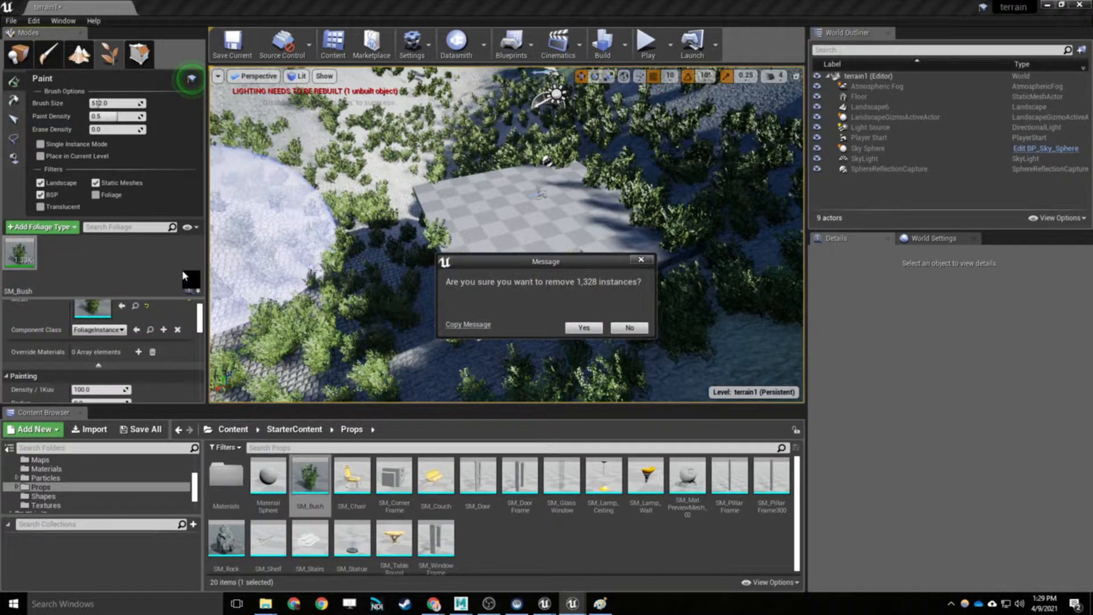
left_click(577, 329)
right_click_drag(566, 324, 571, 291)
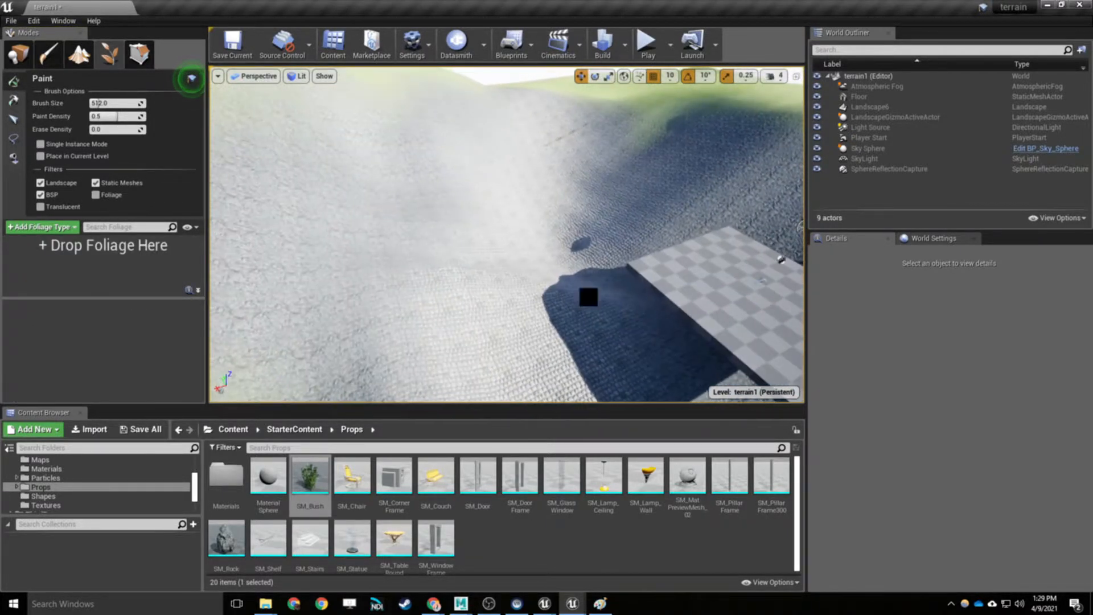
right_click_drag(746, 244, 803, 233)
right_click_drag(566, 310, 526, 326)
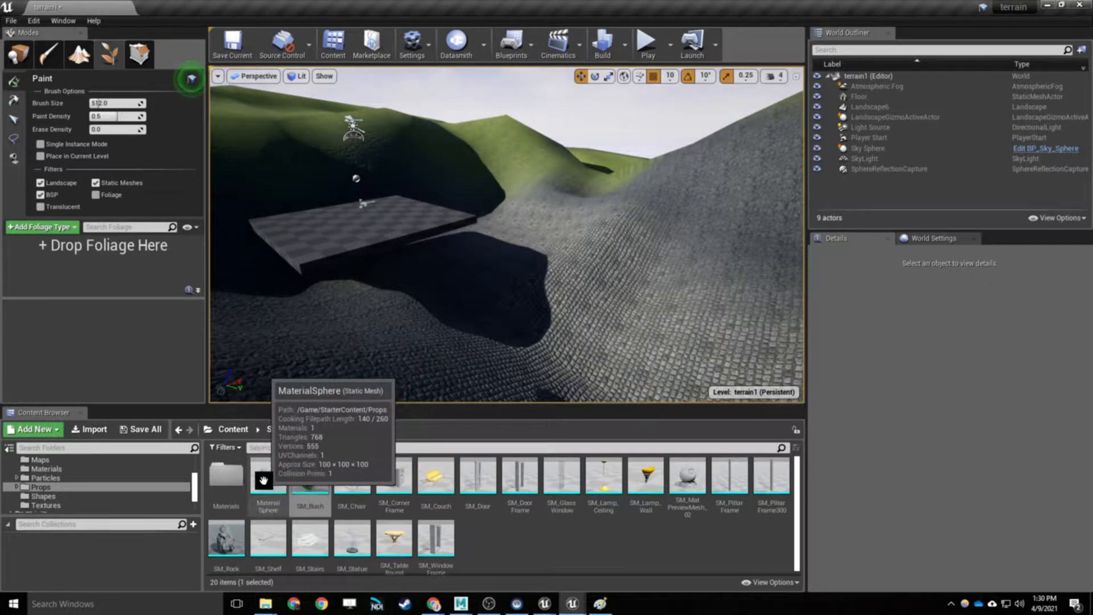
Switch to Landscape mode and back to Foliage mode, and reopen the Props folder of StarterContent
left_click(80, 55)
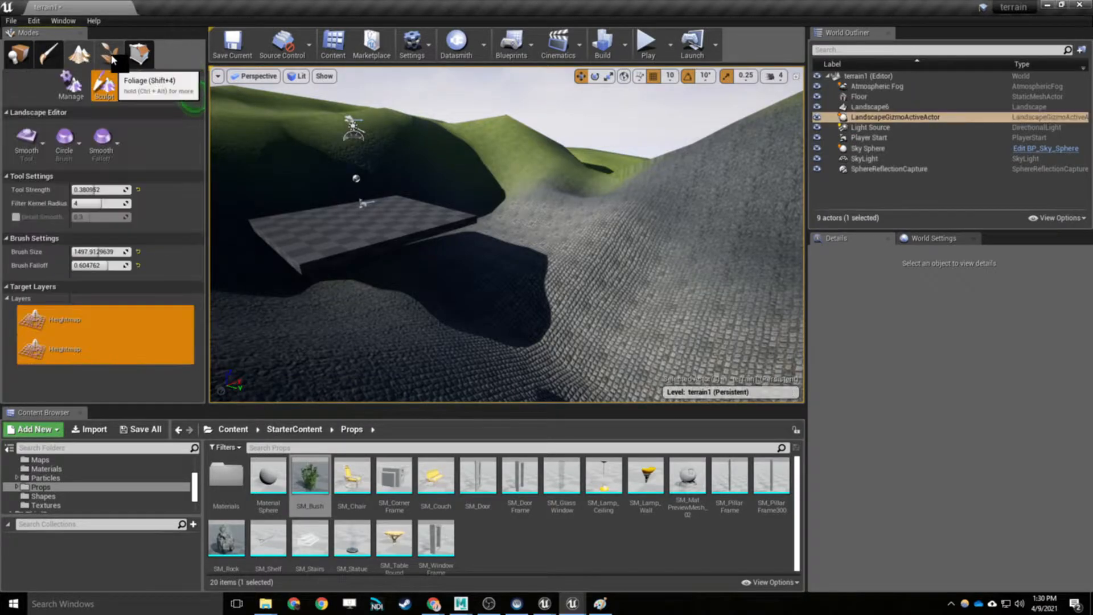
left_click(112, 57)
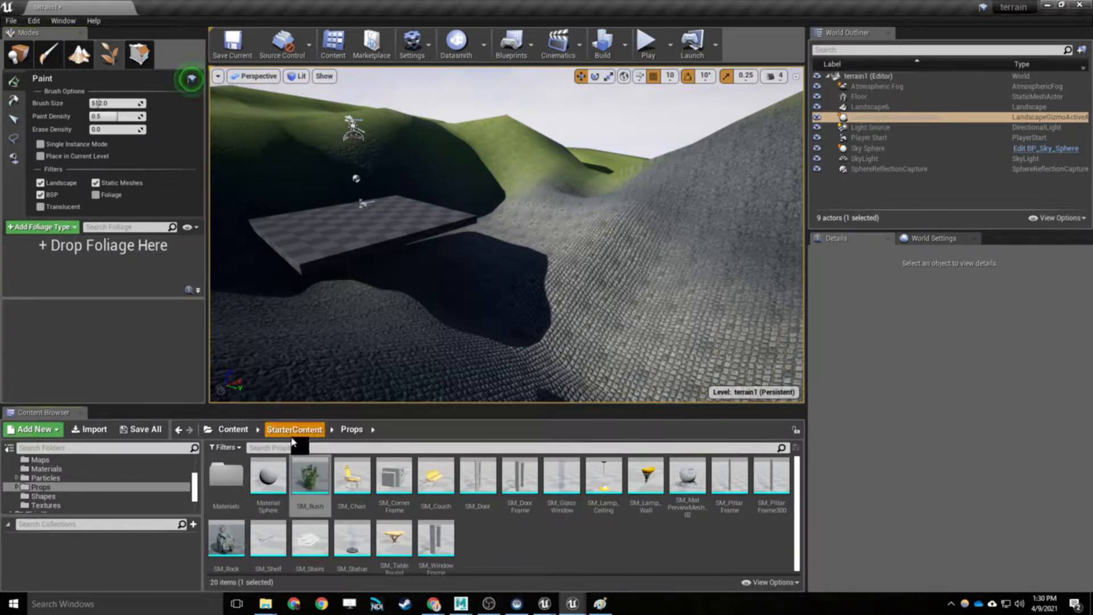
left_click(225, 432)
double_click(354, 485)
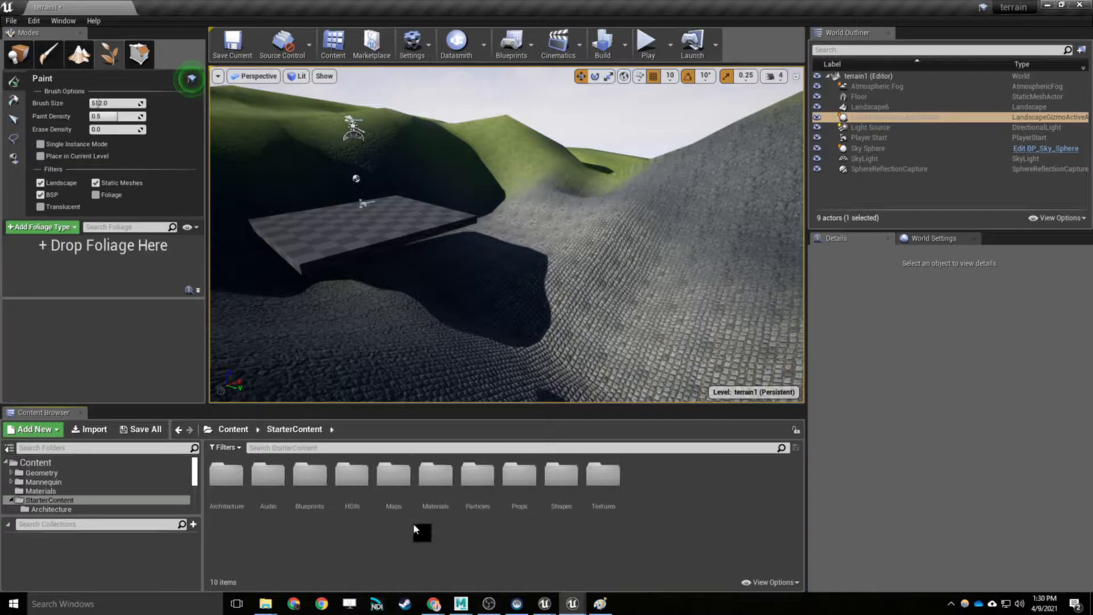
double_click(528, 488)
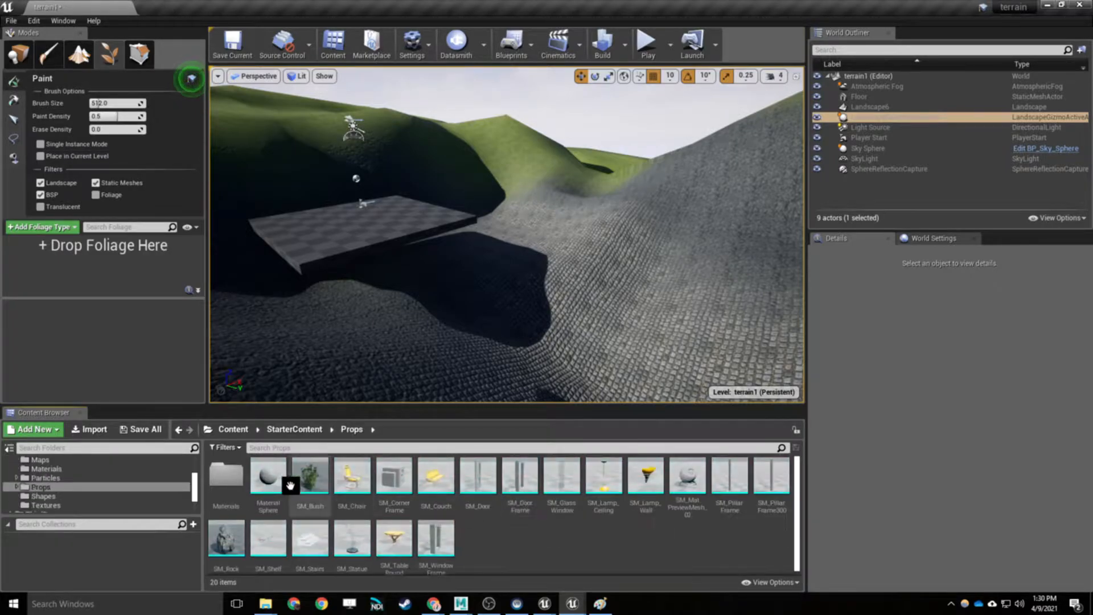
Add the SM_Bush static mesh as a foliage type and select it to show its settings
left_click(390, 531)
left_click(353, 541)
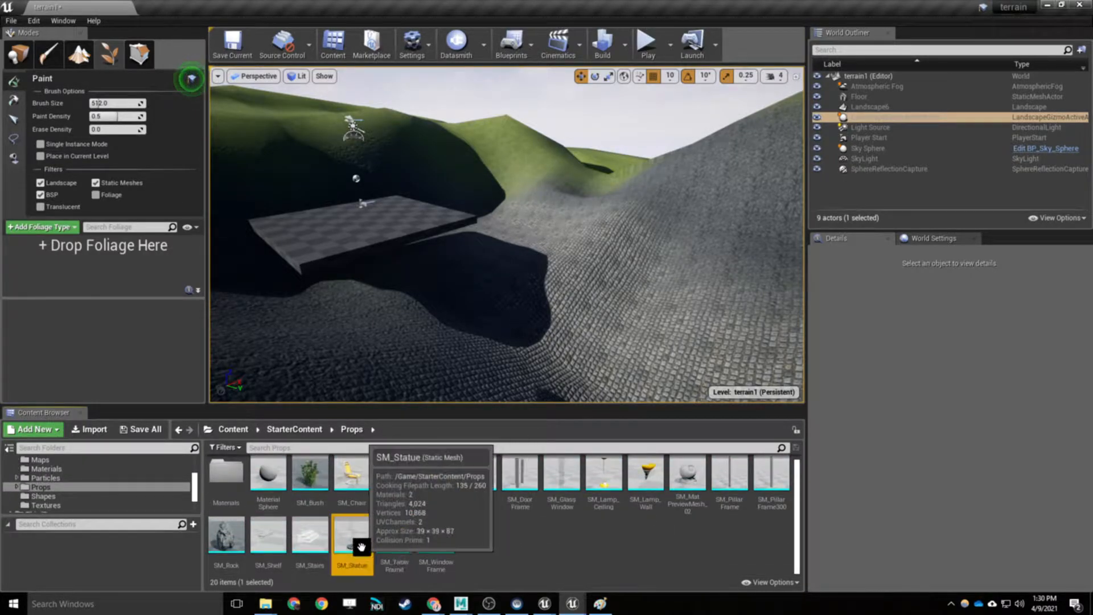
left_click(312, 544)
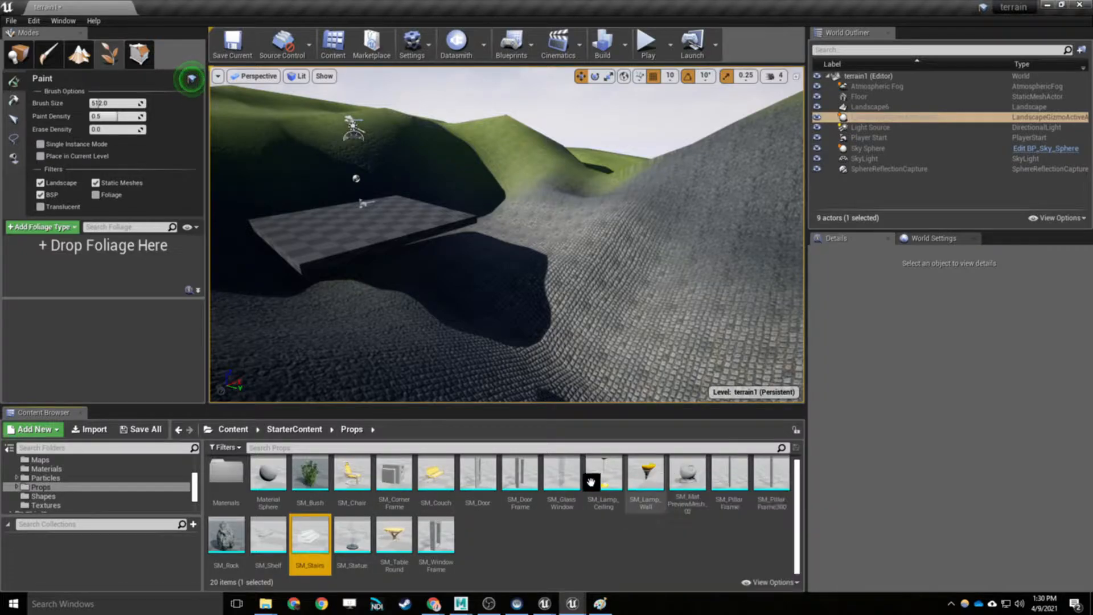
left_click(320, 474)
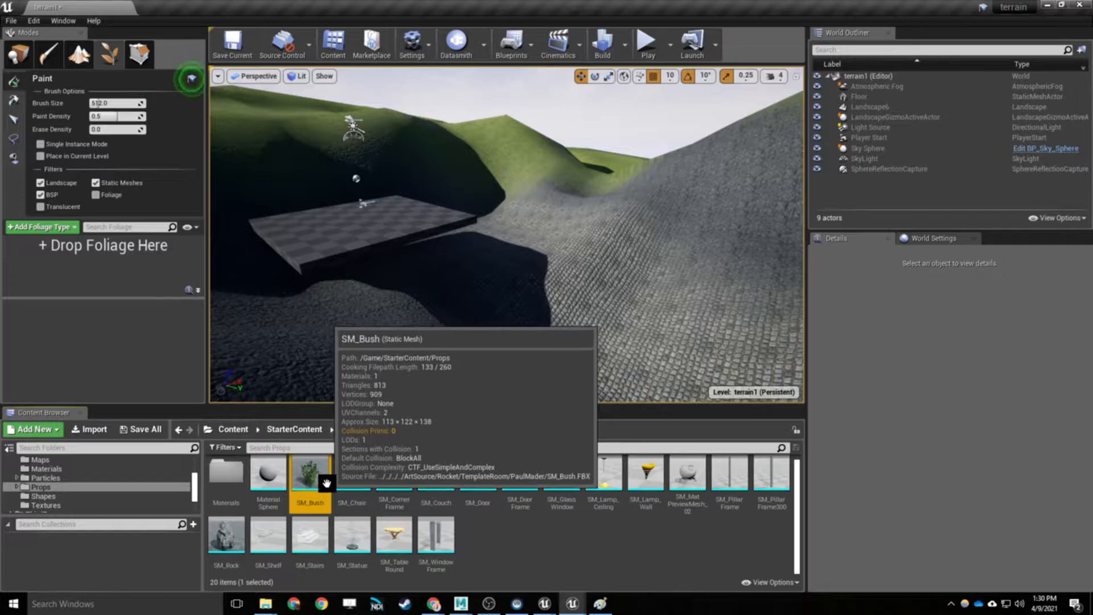
left_click_drag(317, 481, 94, 264)
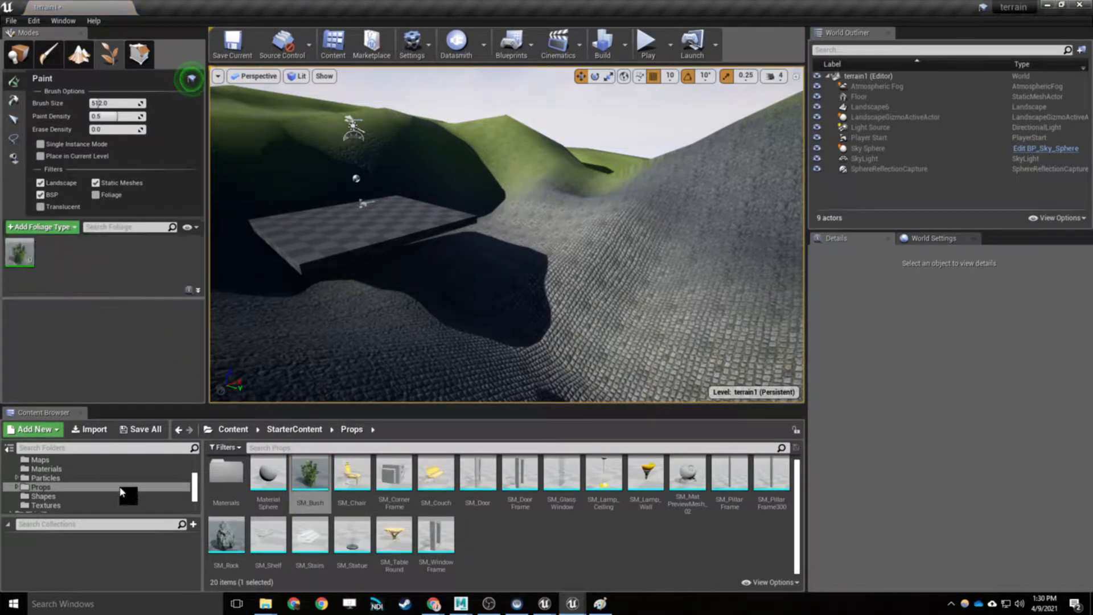
left_click(19, 252)
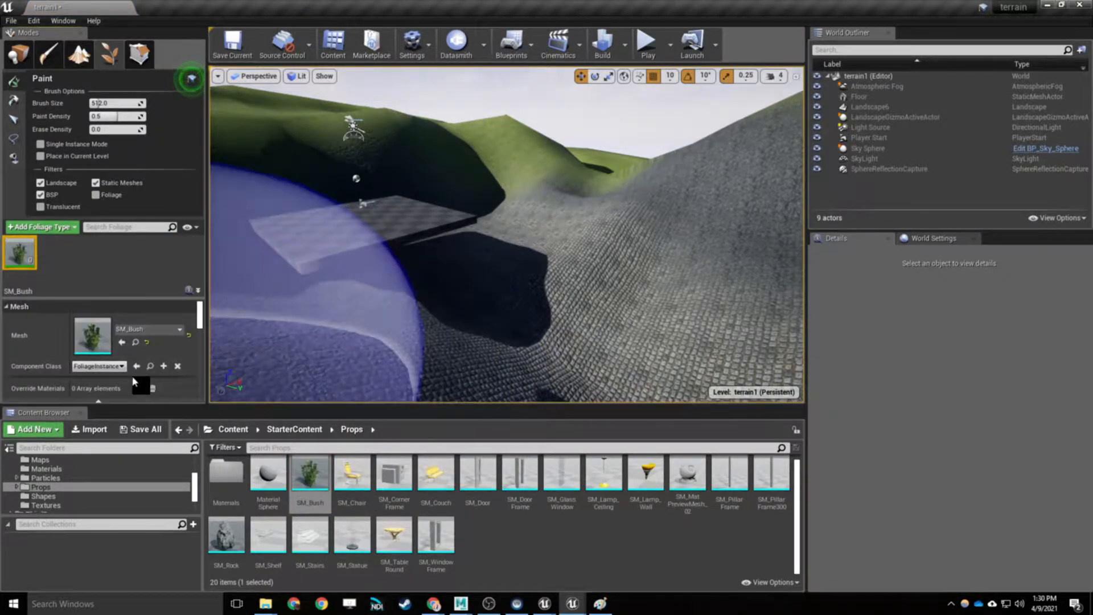
Paint bushes over the cobblestone slope beside the platform, undoing the trial stroke and using a density of about 95.24 per 1Kuu
mouse_move(659, 183)
left_mouse_down()
mouse_move(600, 170)
mouse_move(791, 228)
mouse_move(797, 239)
left_mouse_up()
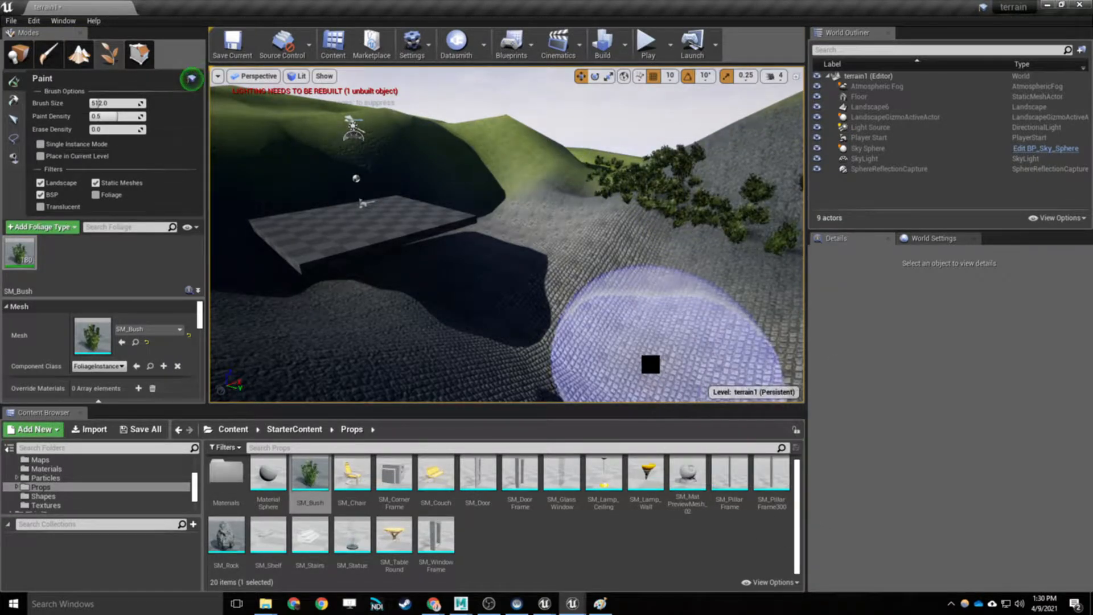
key("ctrl+z")
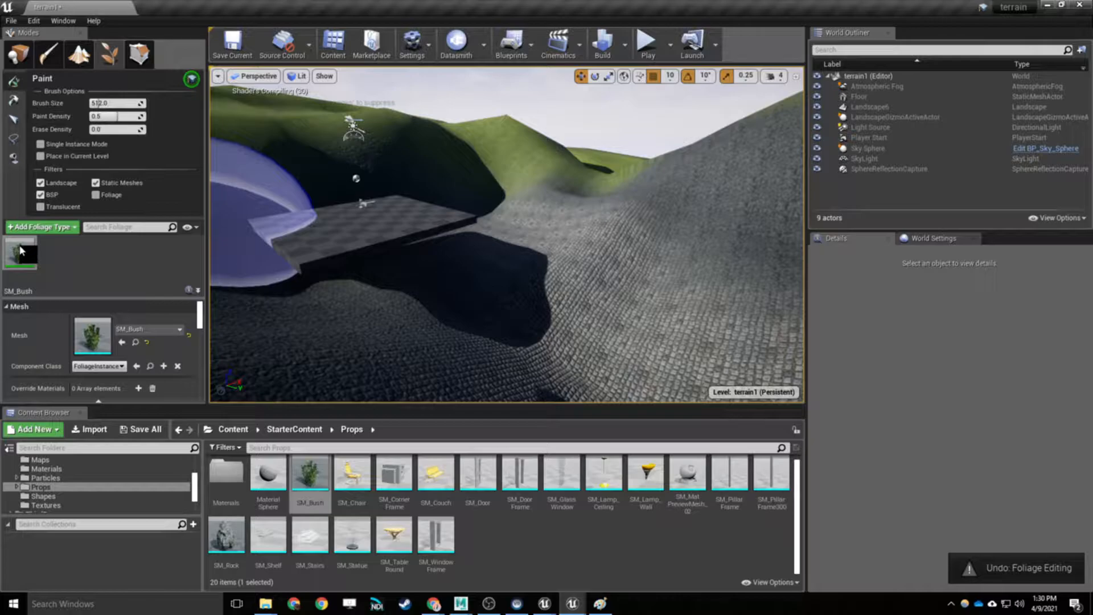
left_click_drag(646, 185, 804, 221)
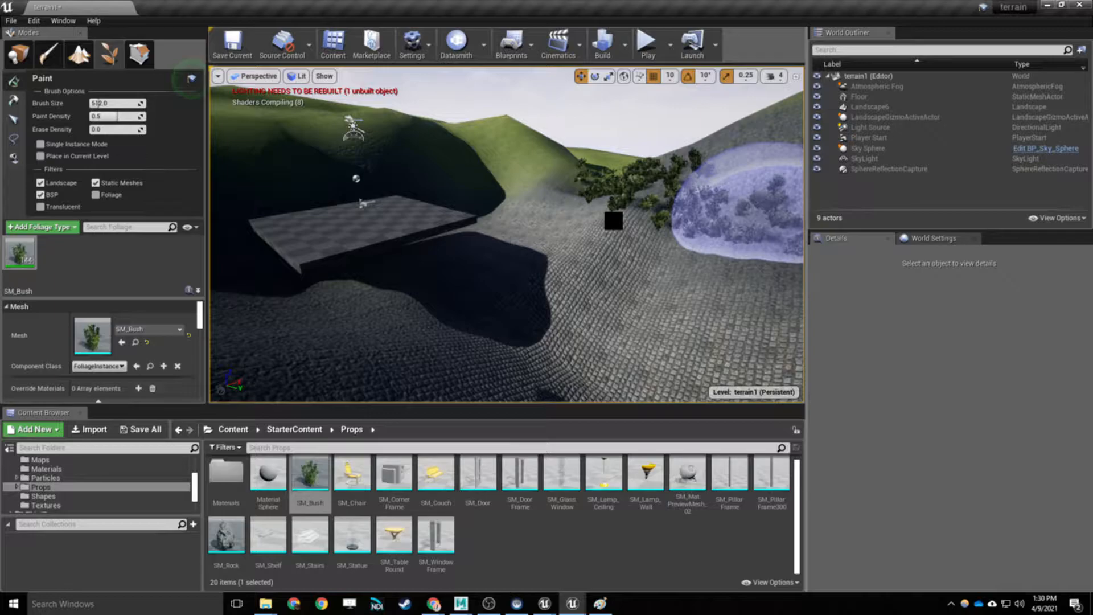
key("super")
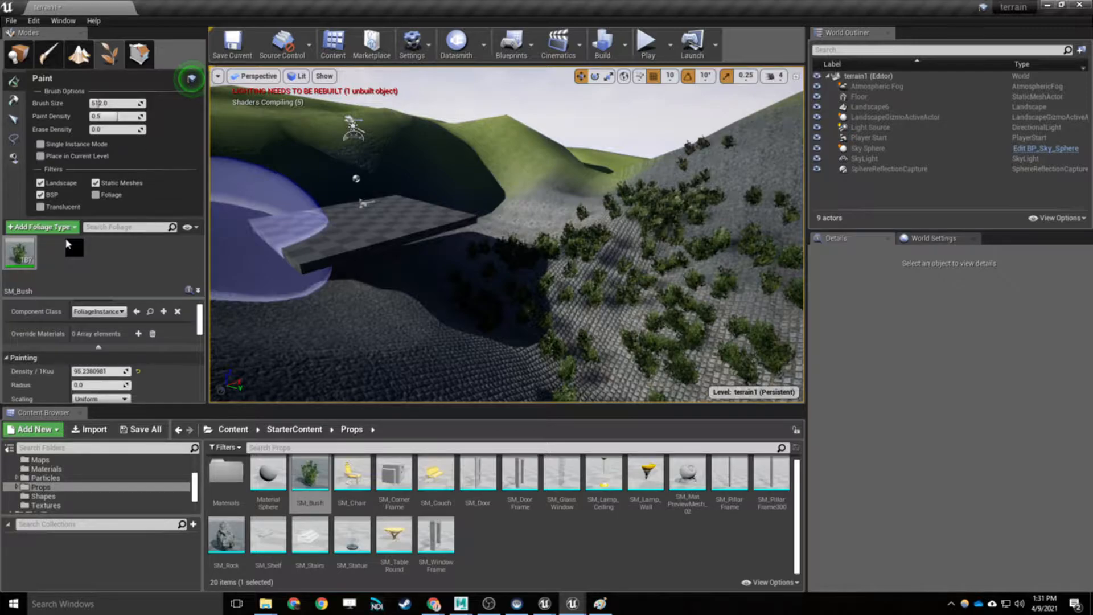
Review the SM_Bush foliage settings down to Collision Presets and deactivate the bush for painting
scroll(83, 367, "down", 5)
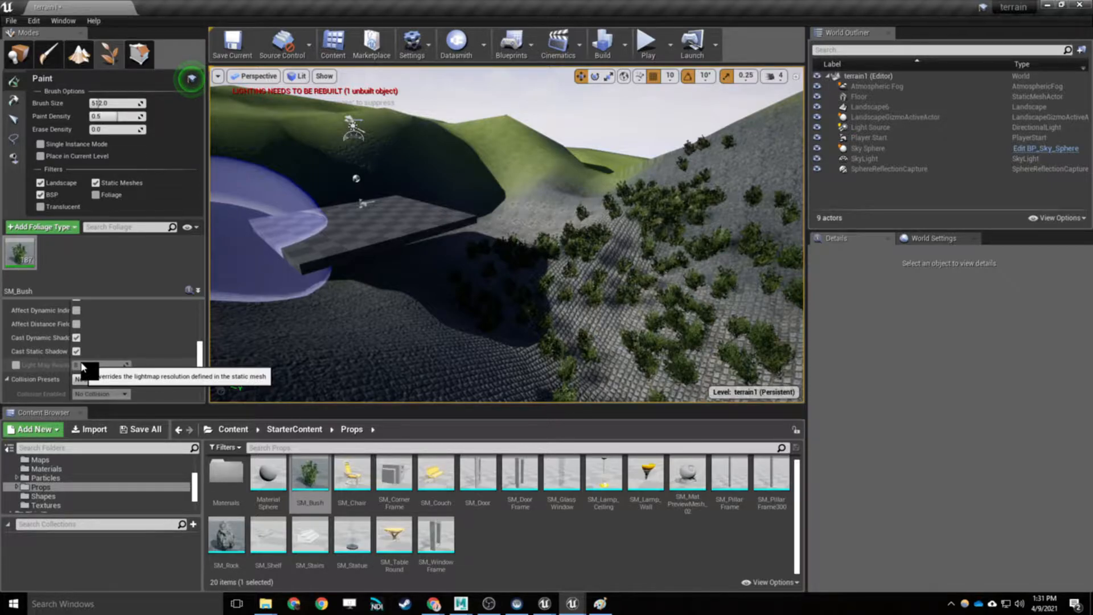
scroll(91, 366, "down", 1)
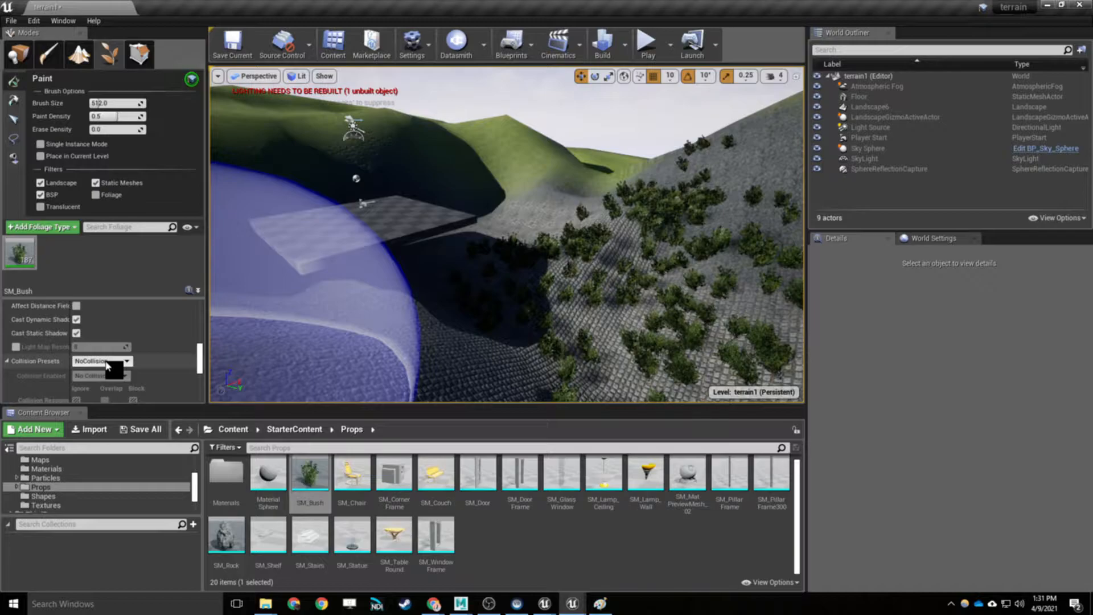
left_click(12, 244)
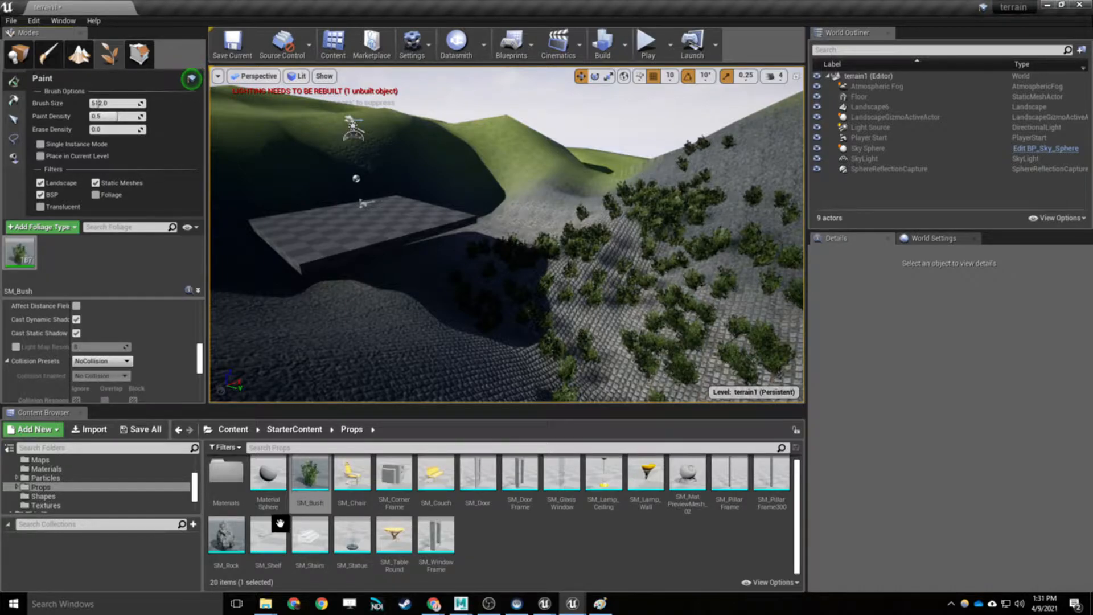
Add the SM_Rock static mesh as a foliage type and paint rocks along the ridge behind the bushes
left_click_drag(226, 534, 111, 265)
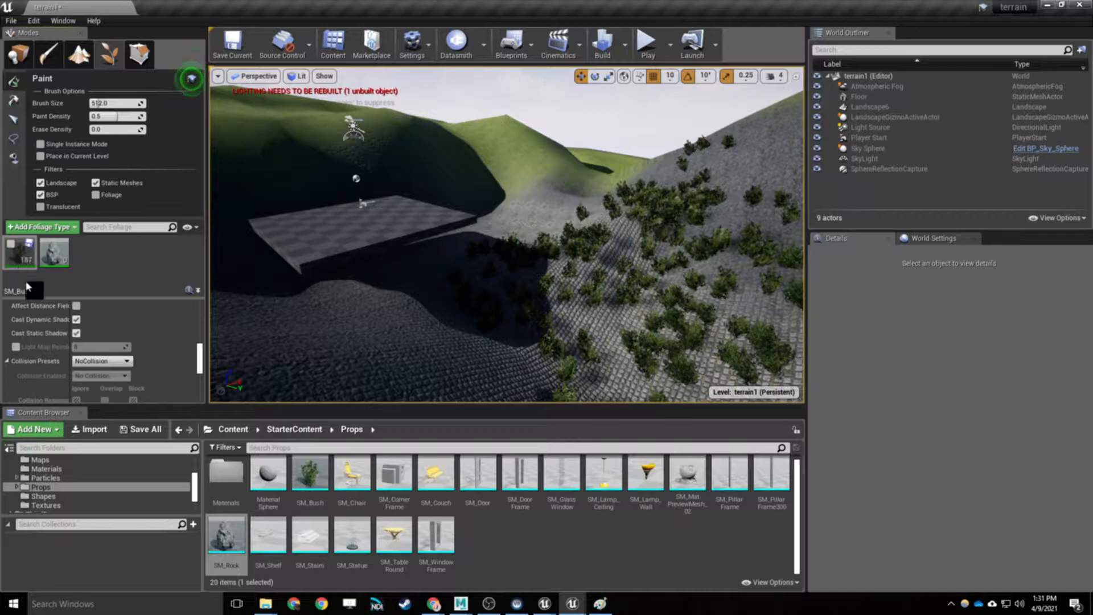
left_click(54, 251)
mouse_move(538, 182)
left_mouse_down()
mouse_move(727, 171)
mouse_move(649, 370)
mouse_move(591, 368)
left_mouse_up()
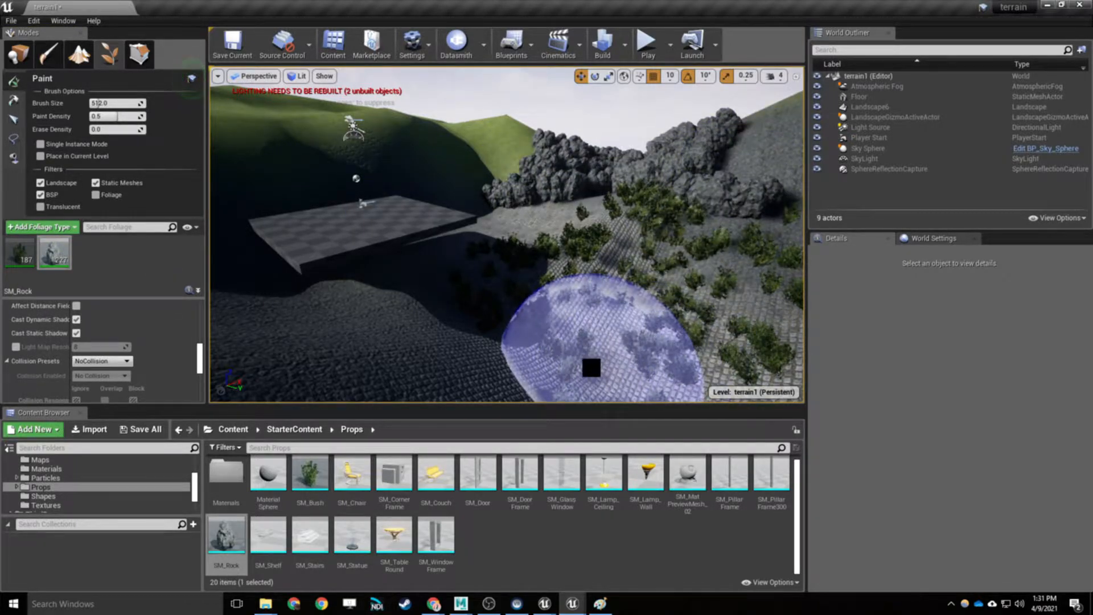
Play-test the level by running the character through the painted bushes and rocks to check for collision
left_click(647, 44)
key("w")
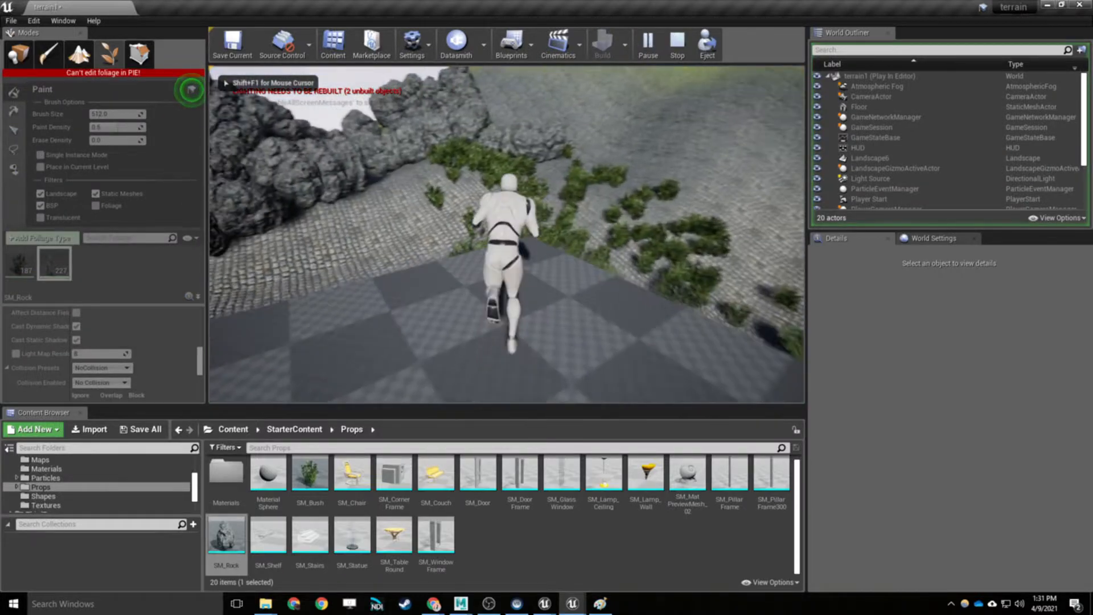
key("w")
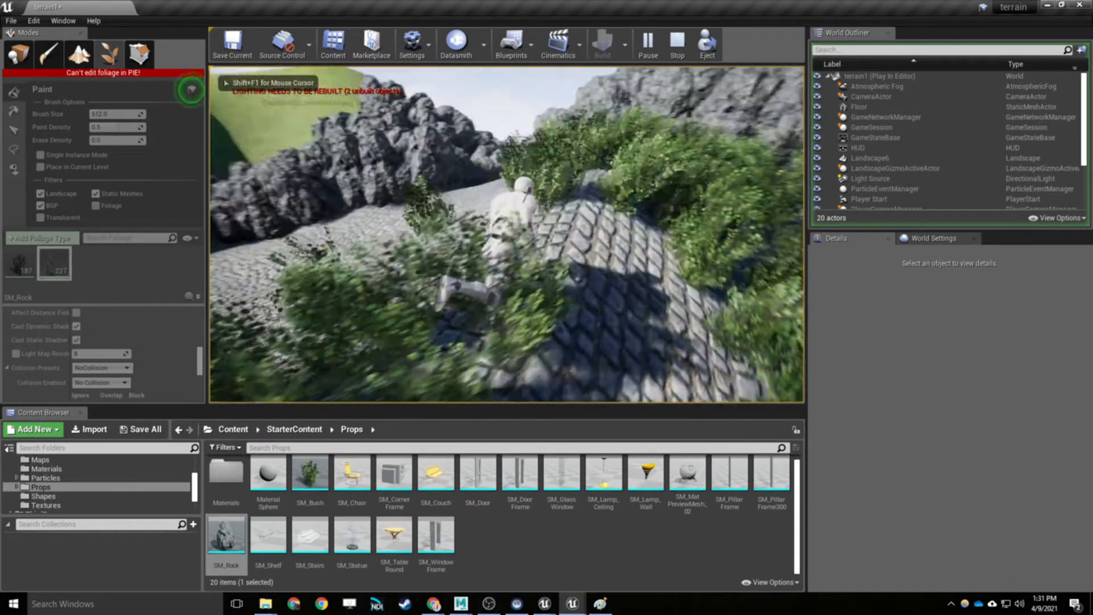
key("w")
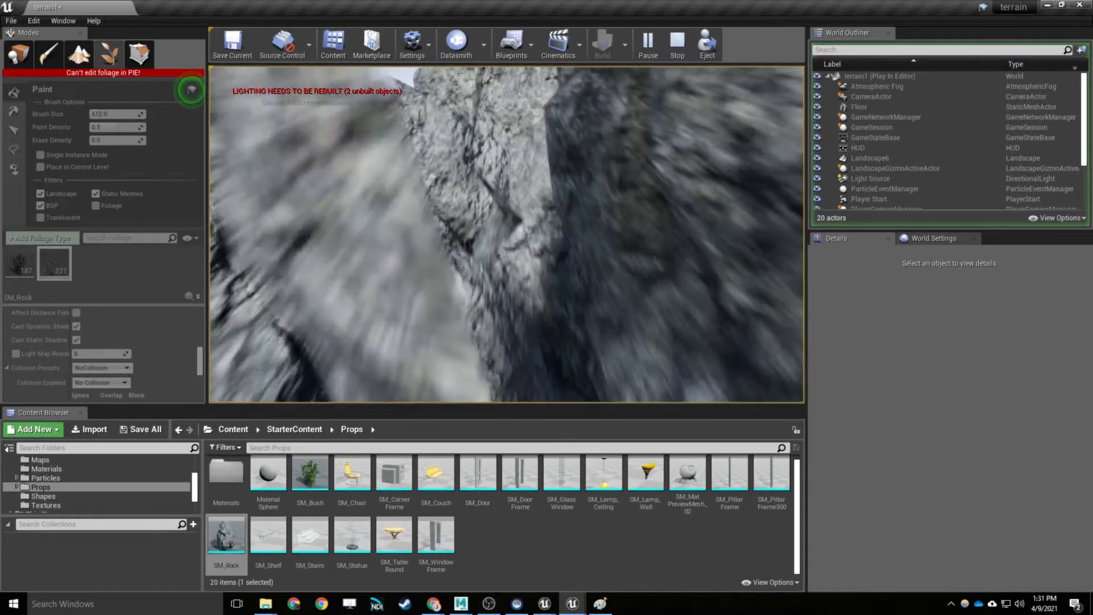
key("w")
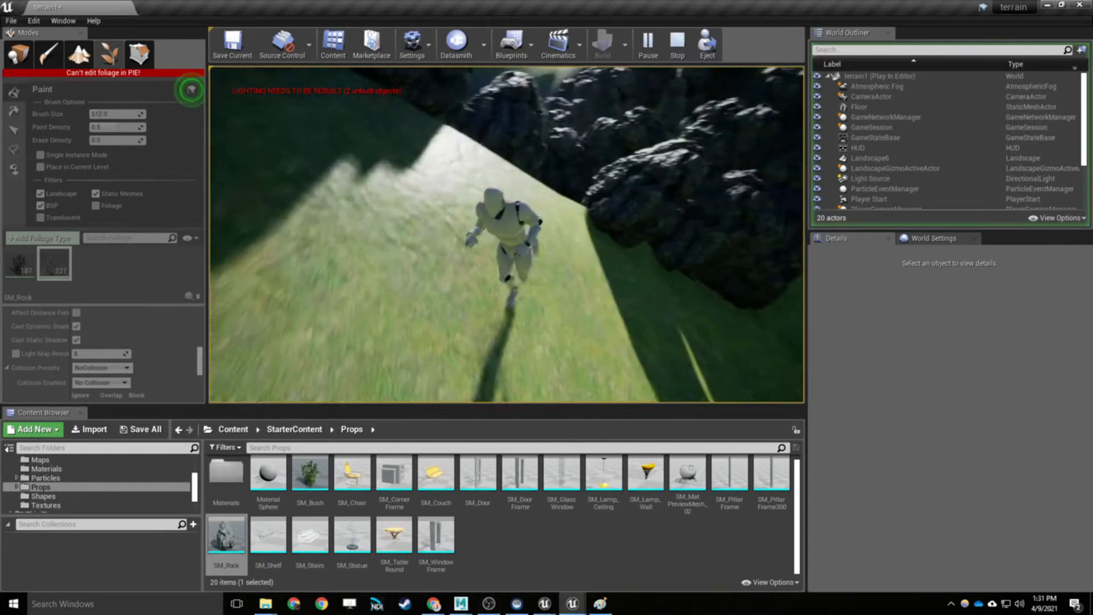
key("w")
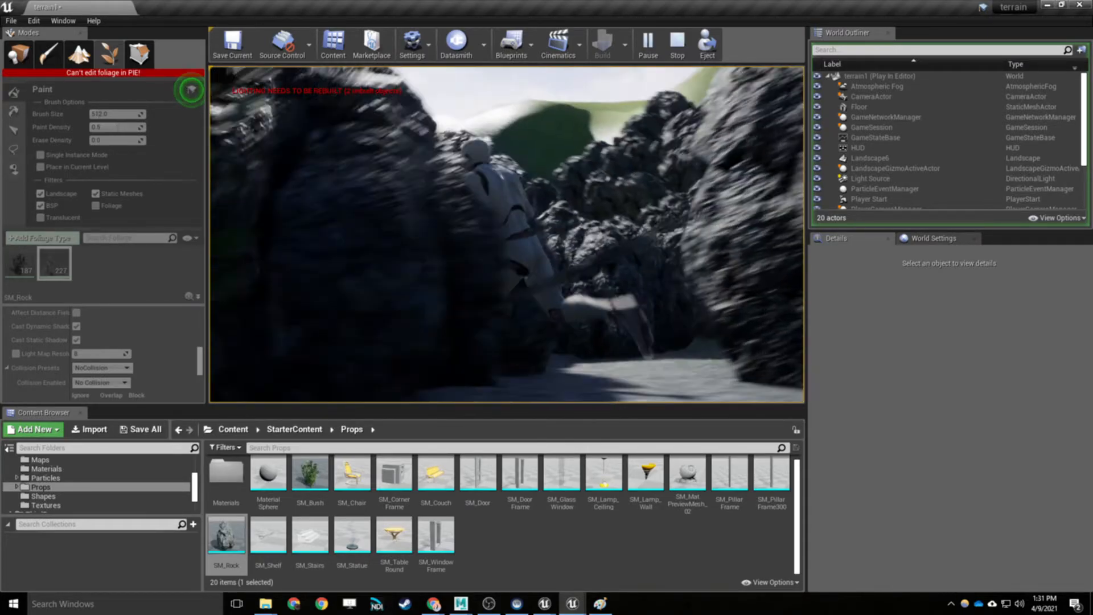
key("w")
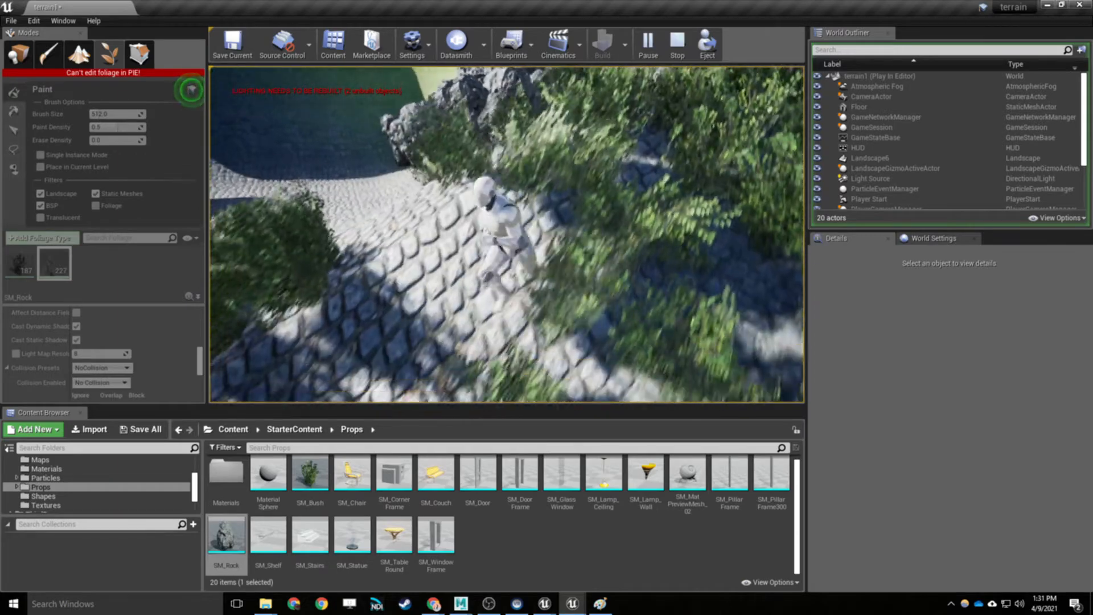
key("Escape")
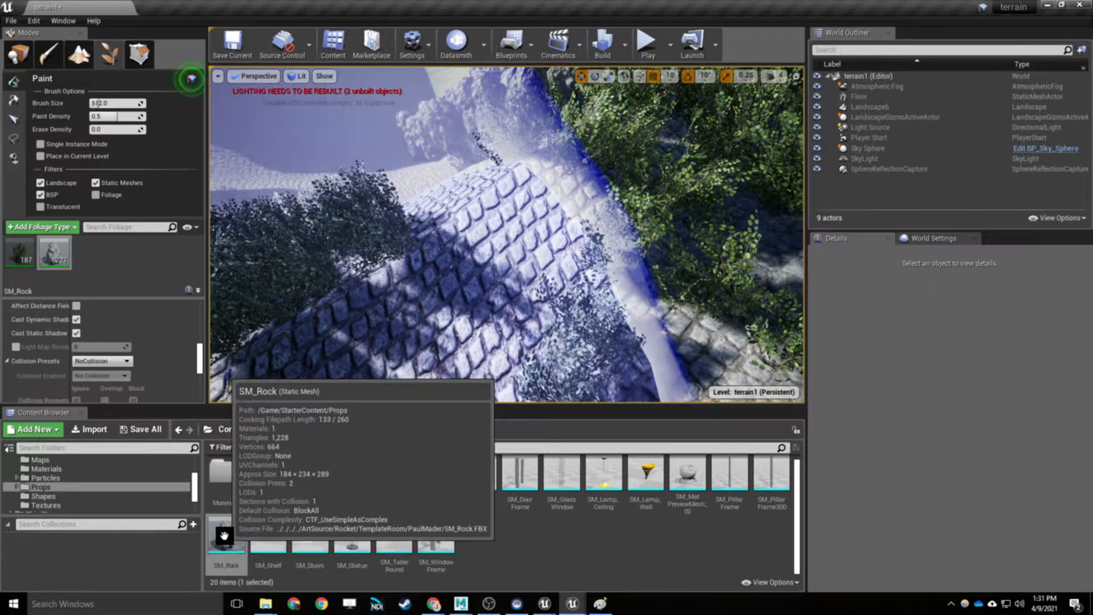
Open the SM_Rock static mesh for editing and review its collision details using the filter "coll"
double_click(224, 535)
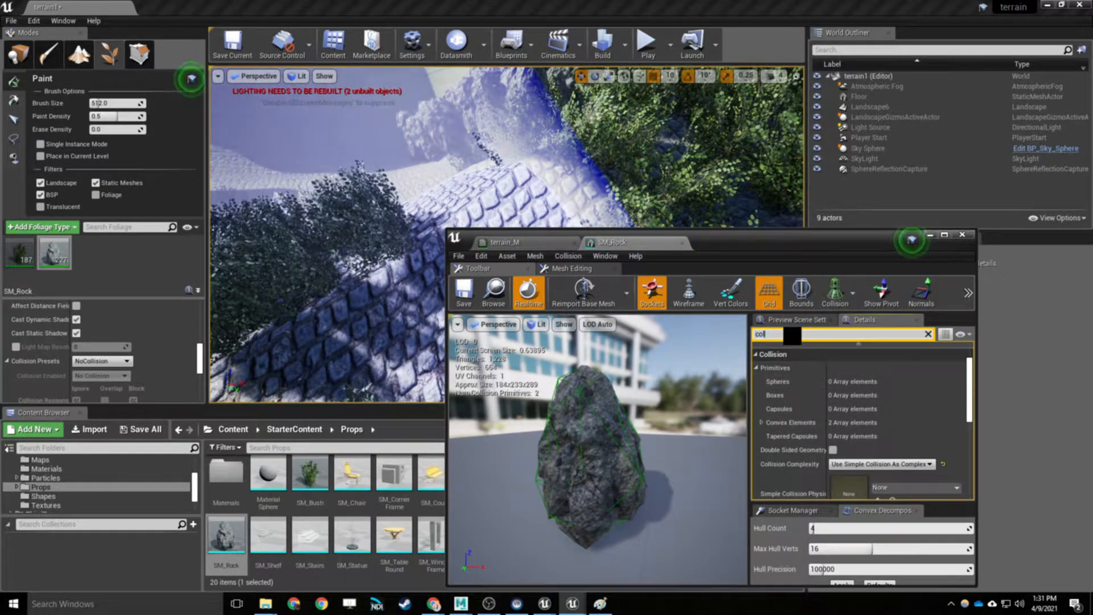
left_click_drag(792, 336, 724, 336)
key("BackSpace")
type("coll")
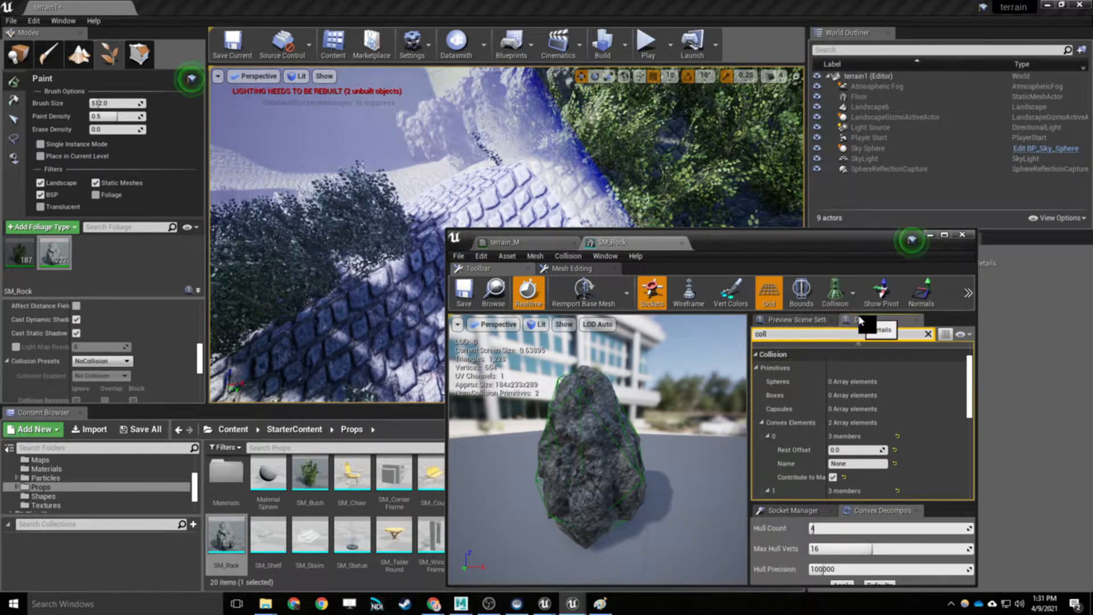
scroll(797, 403, "down", 10)
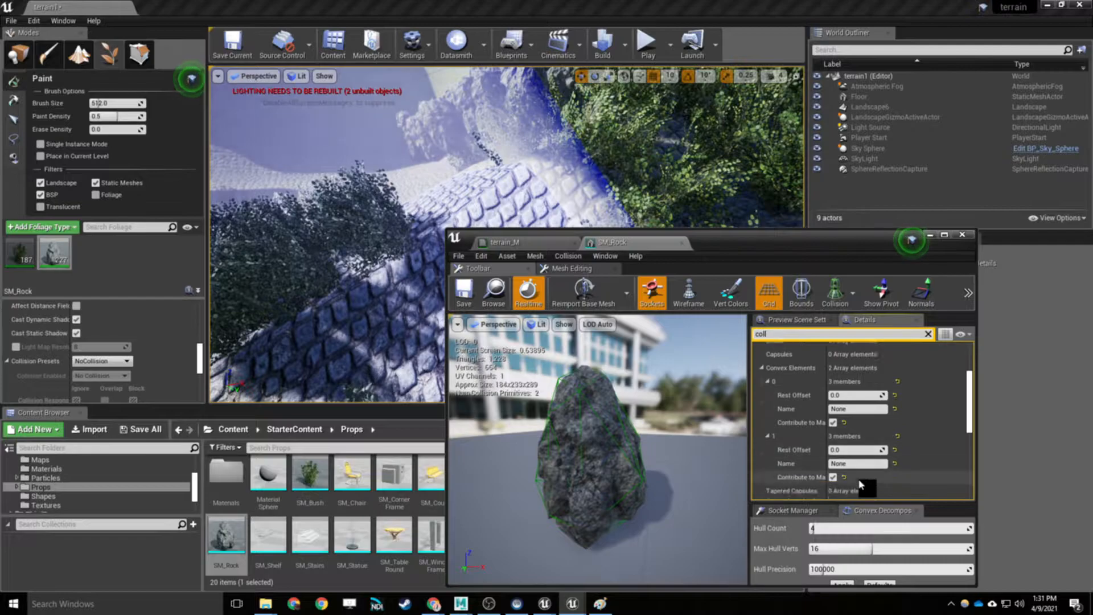
left_click(866, 373)
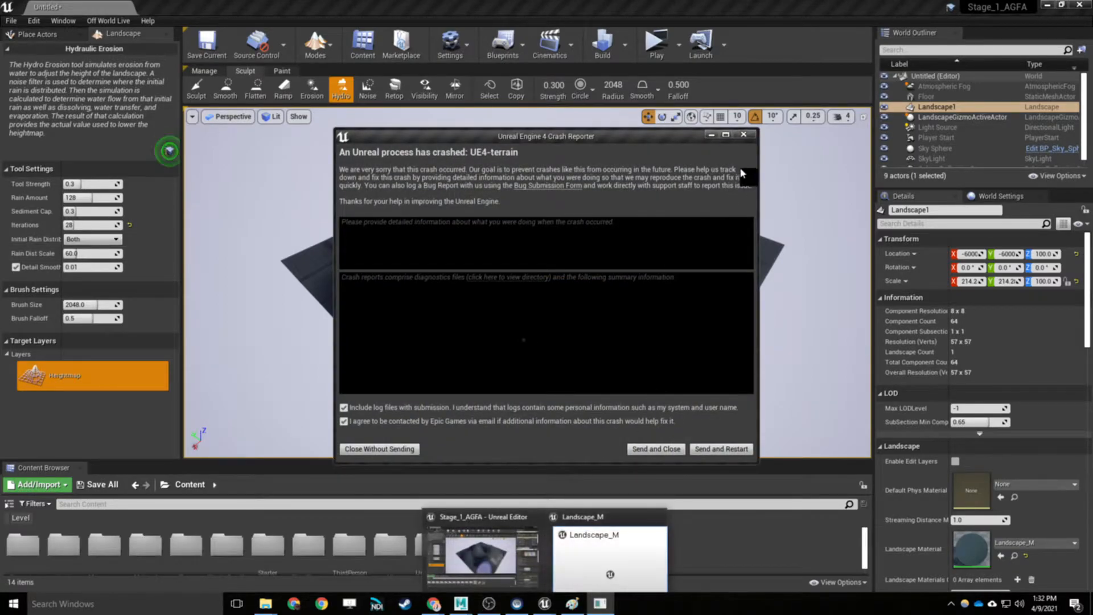
Dismiss the crash report, check the Landscape_M material window and return to the Stage_1_AGFA level
left_click(743, 136)
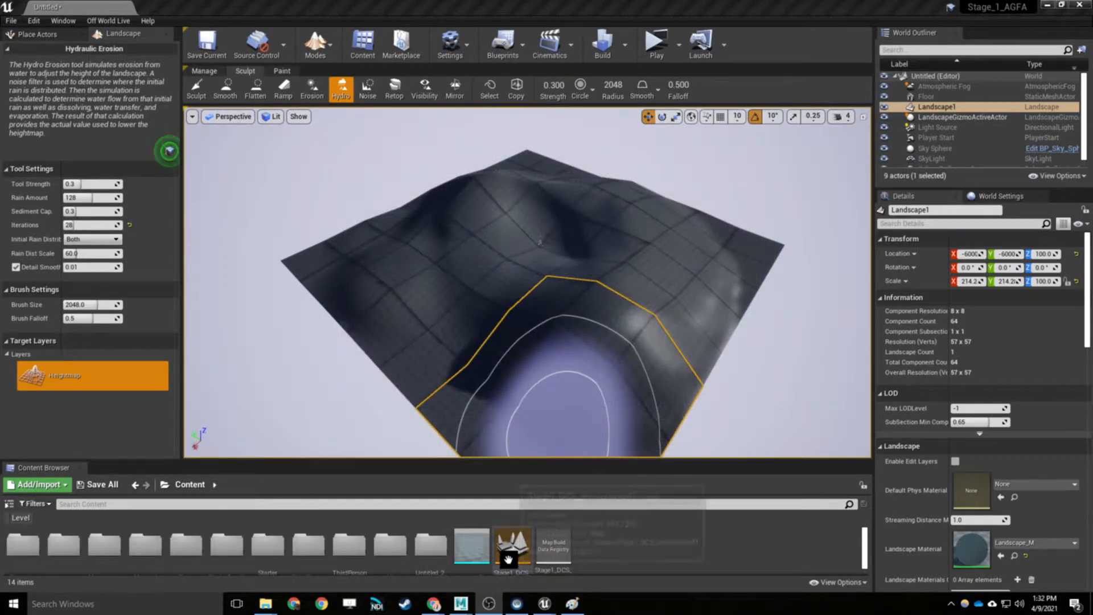
mouse_move(541, 608)
left_click(609, 552)
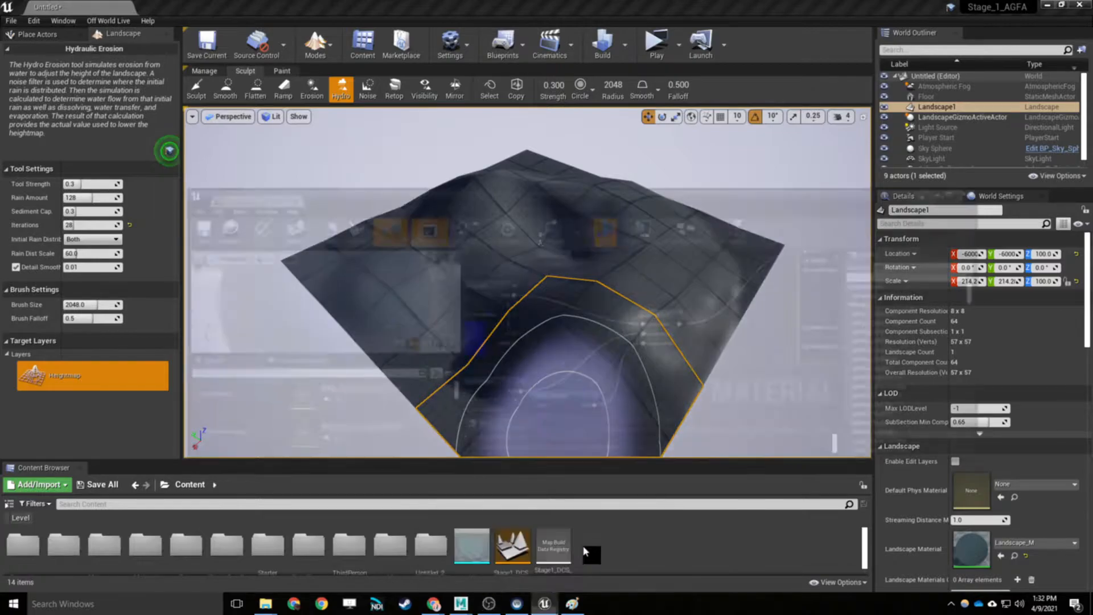
left_click(992, 99)
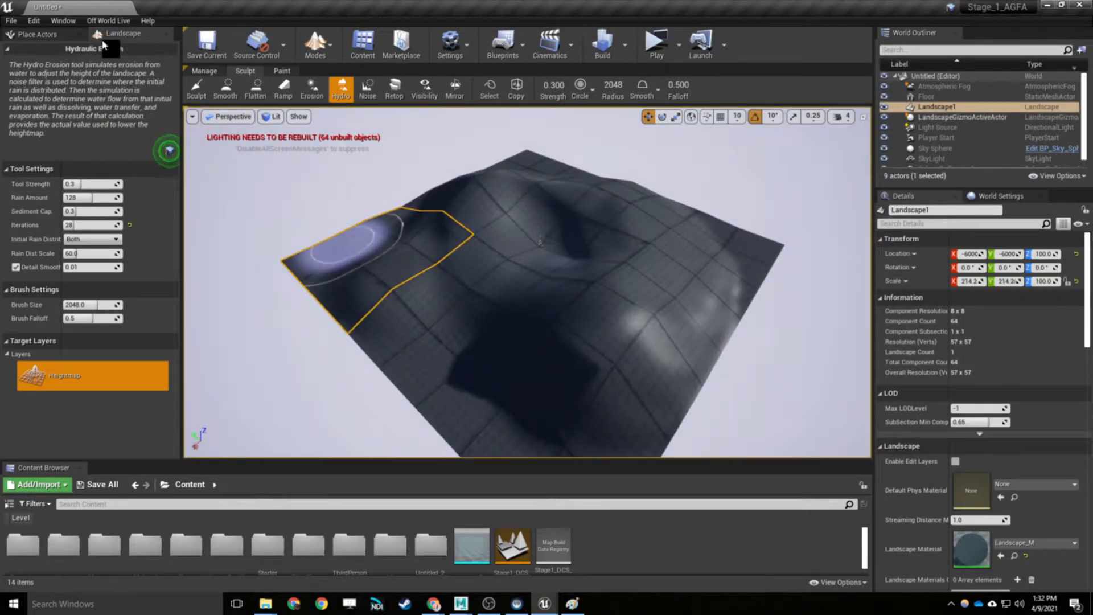
Switch the Stage_1_AGFA level from Landscape to Foliage editing mode
left_click(37, 34)
left_click(128, 33)
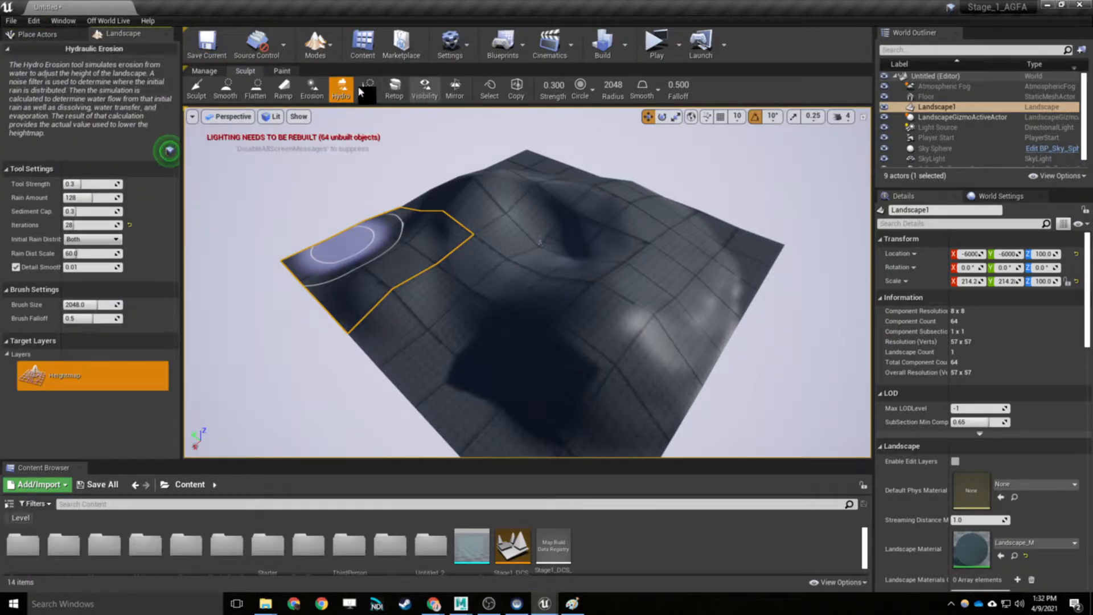
left_click(315, 42)
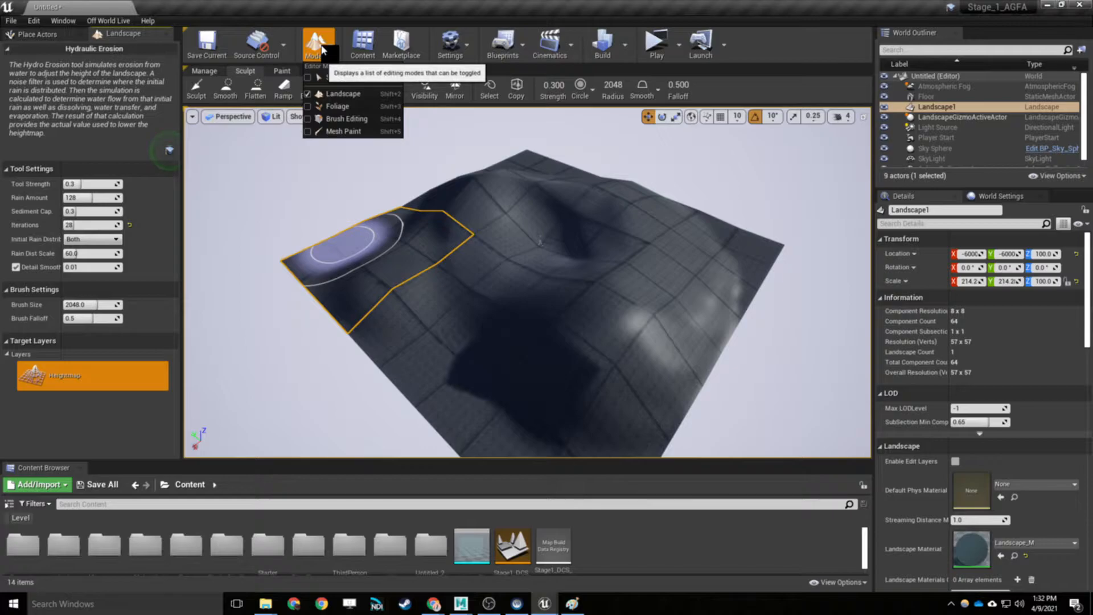
left_click(337, 105)
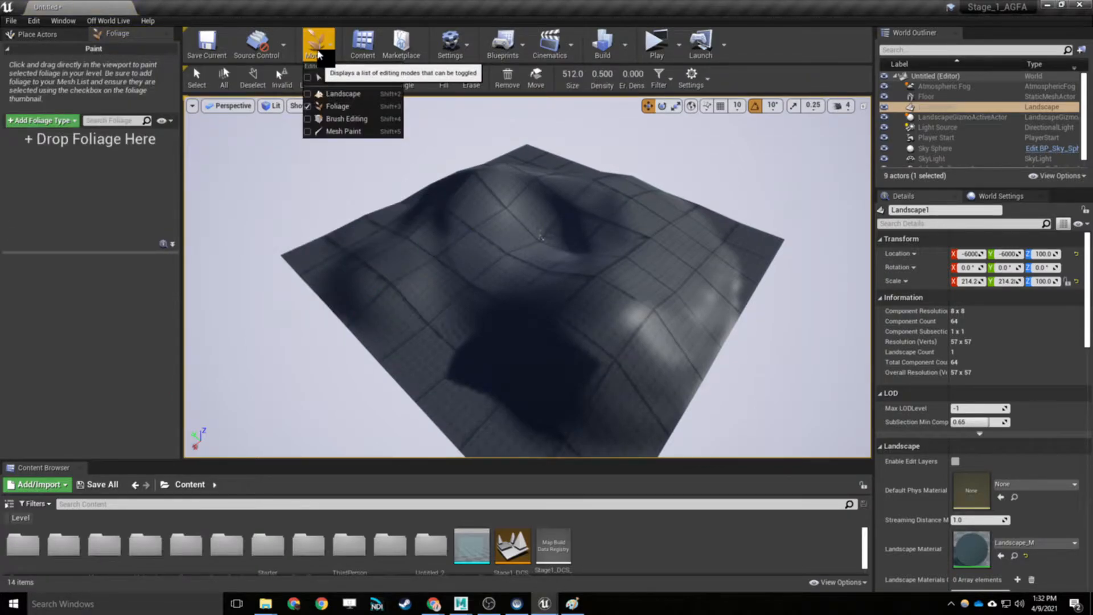
left_click(318, 54)
Add SM_Rock from the StarterContent Props folder as a foliage type and select it
double_click(266, 544)
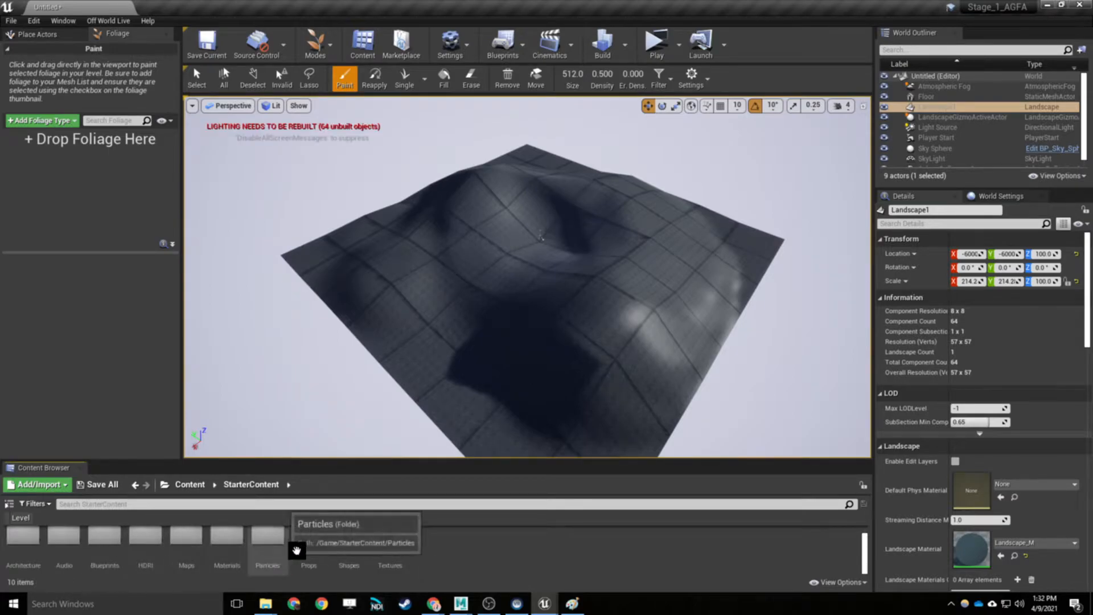
double_click(308, 538)
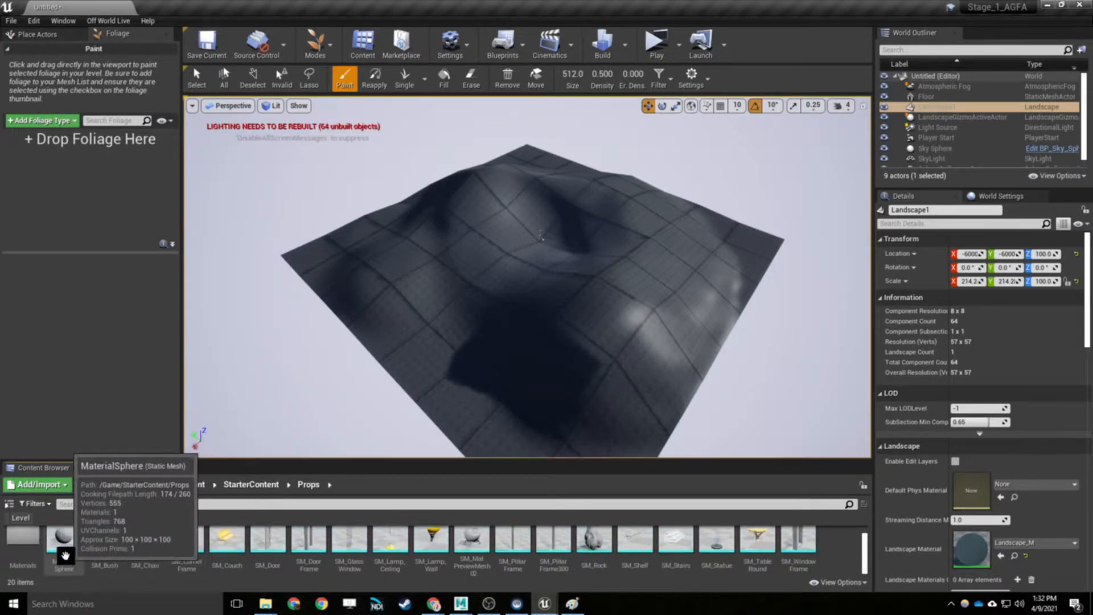
left_click_drag(593, 541, 148, 182)
left_click(21, 146)
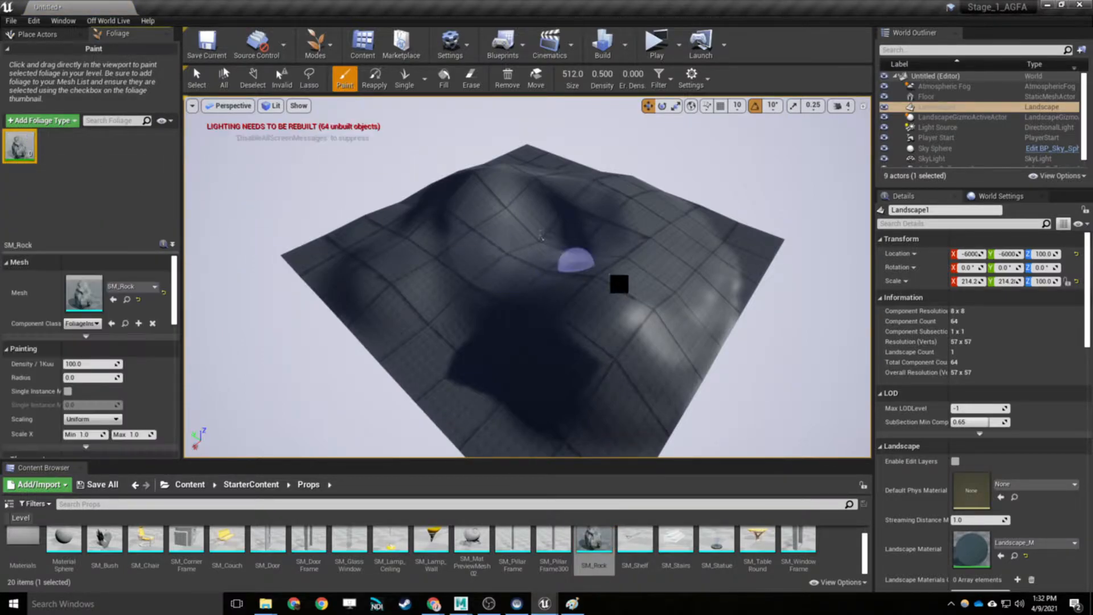
Return to Select mode and frame the Player Start actor on the landscape
scroll(611, 276, "up", 4)
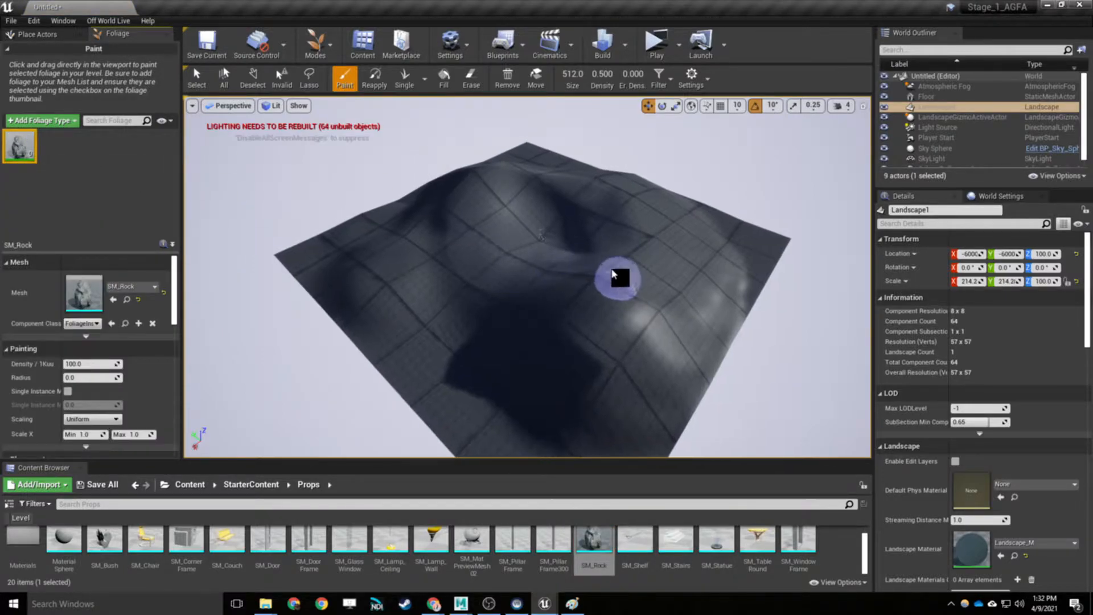
left_click(957, 140)
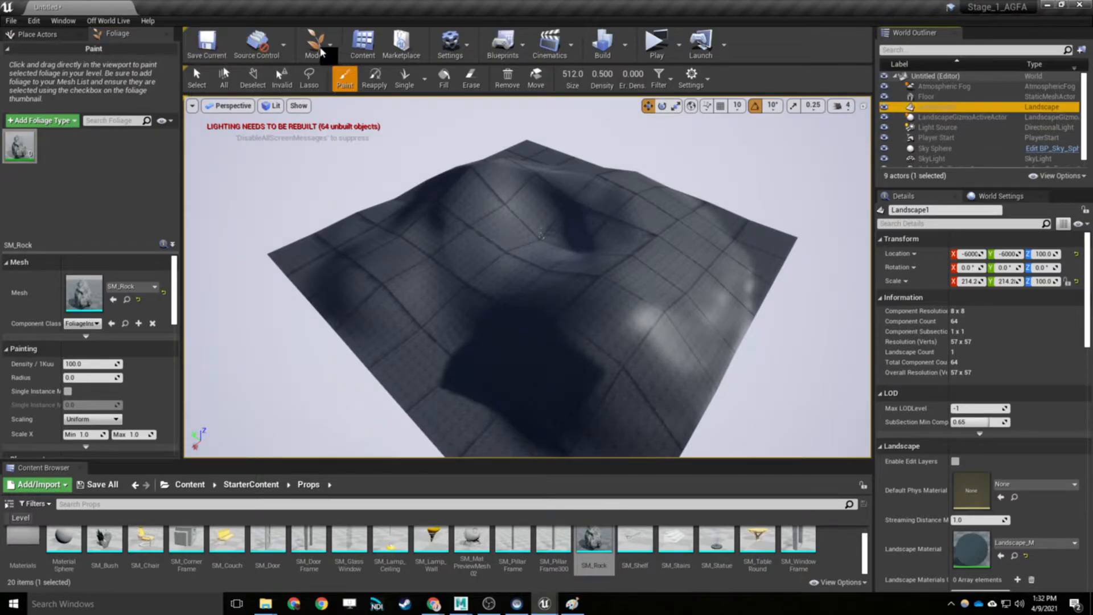
left_click(317, 42)
left_click(324, 85)
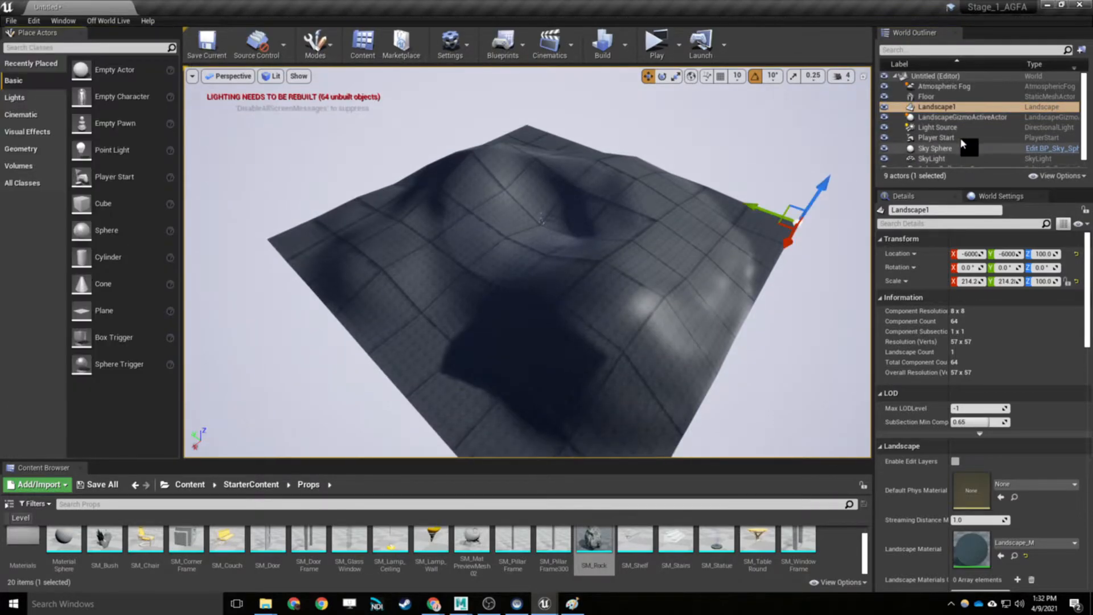
left_click(935, 137)
key("f")
left_click_drag(595, 229, 593, 196, "alt")
scroll(592, 195, "down", 4)
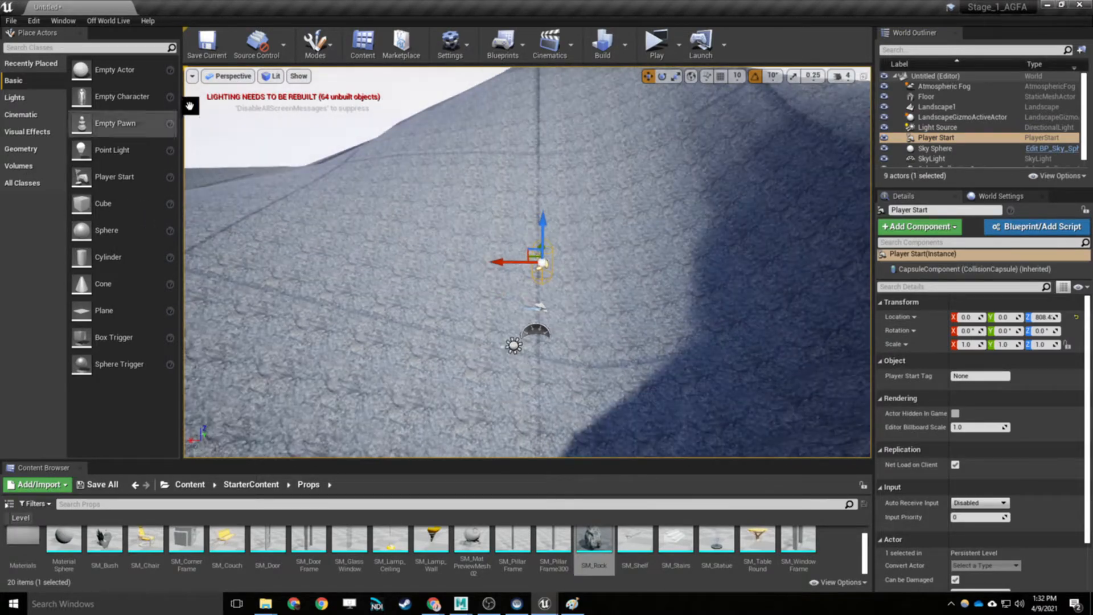
Switch back to Foliage mode and paint a cluster of SM_Rock instances on the slope beside the Player Start
left_click(317, 43)
left_click(311, 109)
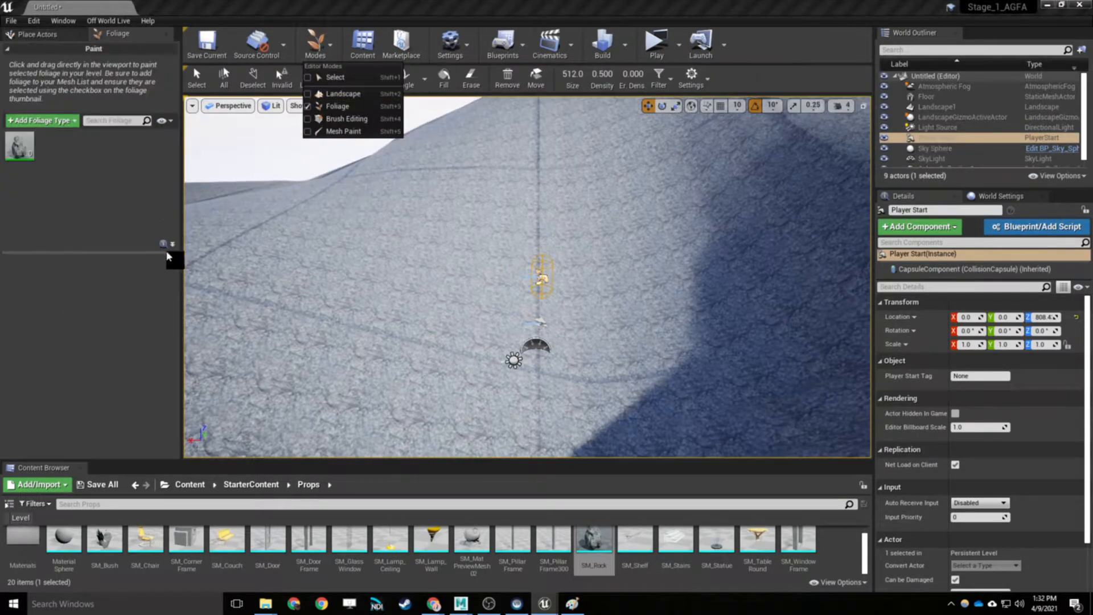
left_click(16, 149)
mouse_move(469, 259)
left_mouse_down()
mouse_move(451, 220)
mouse_move(488, 170)
mouse_move(564, 171)
left_mouse_up()
Play-test the level by running the character toward the painted rocks to check for collision
left_click(656, 47)
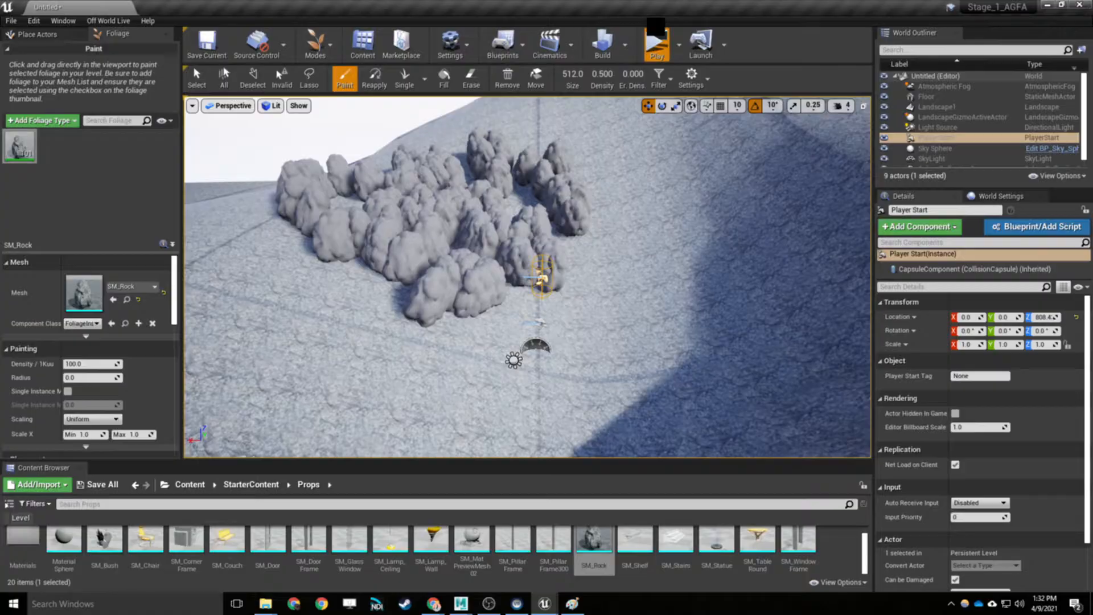
key("w")
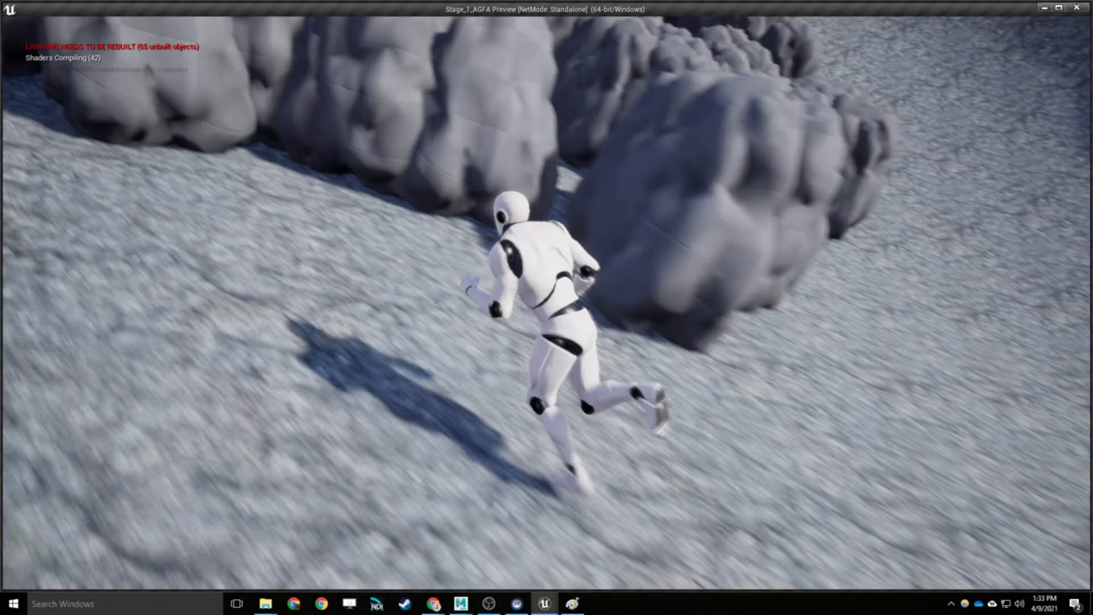
key("Escape")
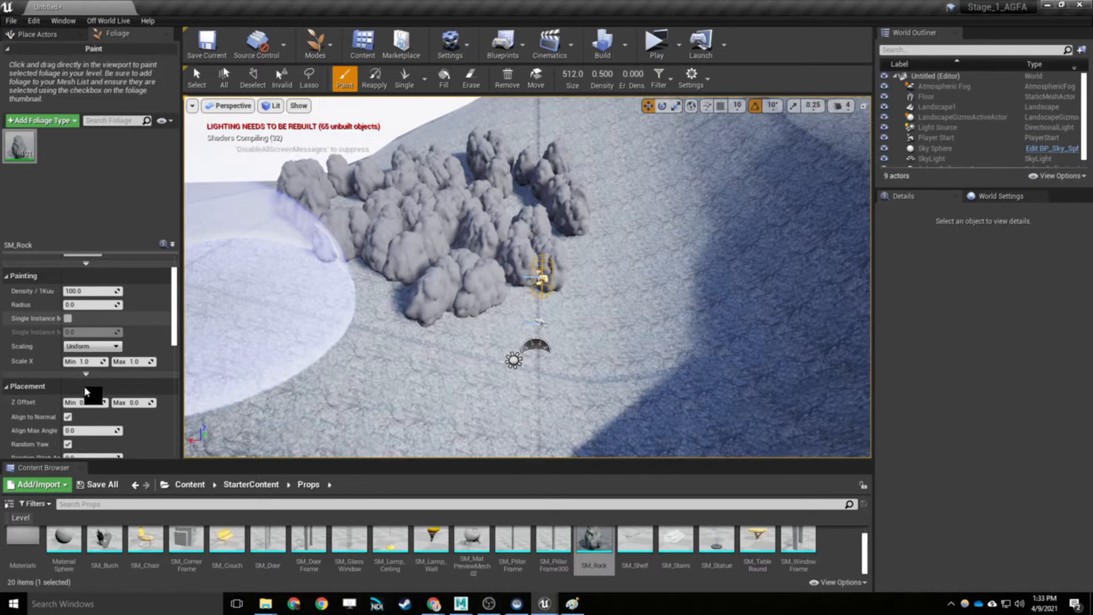
Review the rock foliage settings and set the SM_Rock mesh's Collision Complexity to Use Simple Collision As Complex
scroll(87, 392, "down", 8)
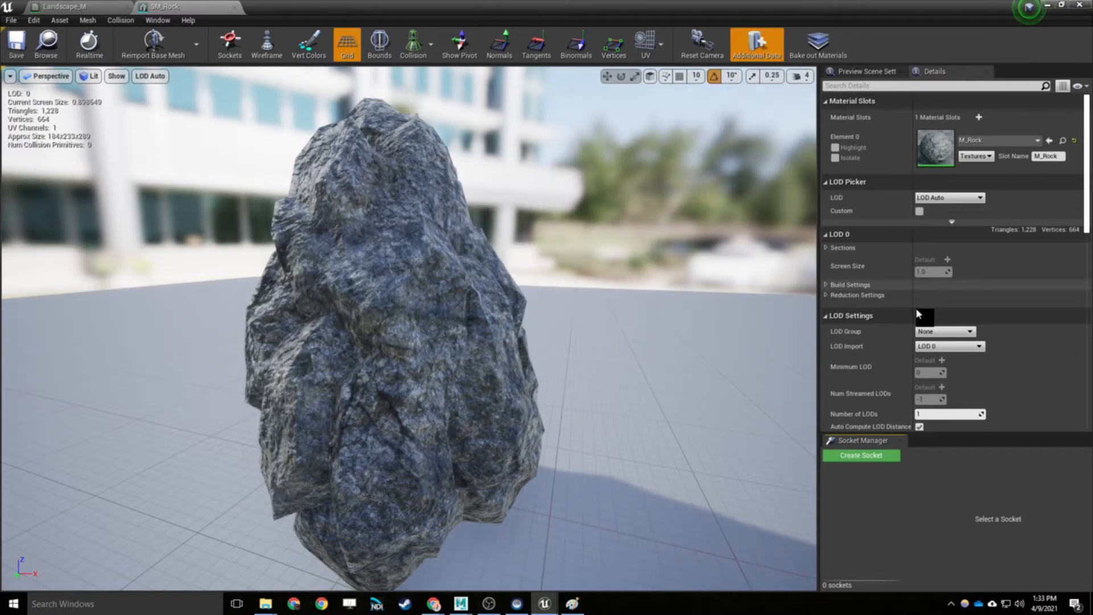
scroll(917, 313, "down", 10)
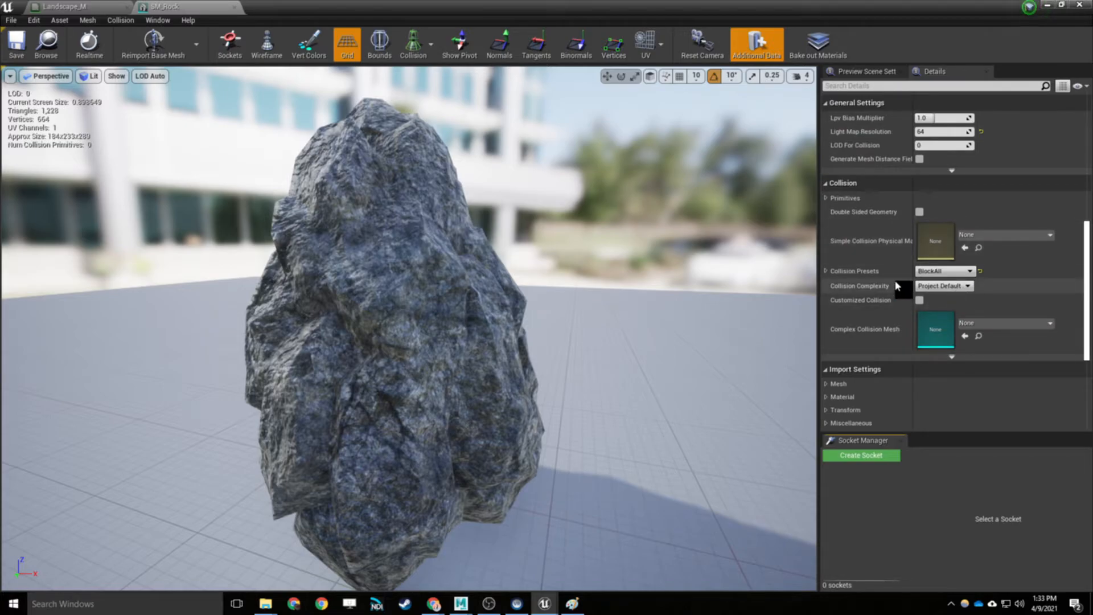
left_click(942, 286)
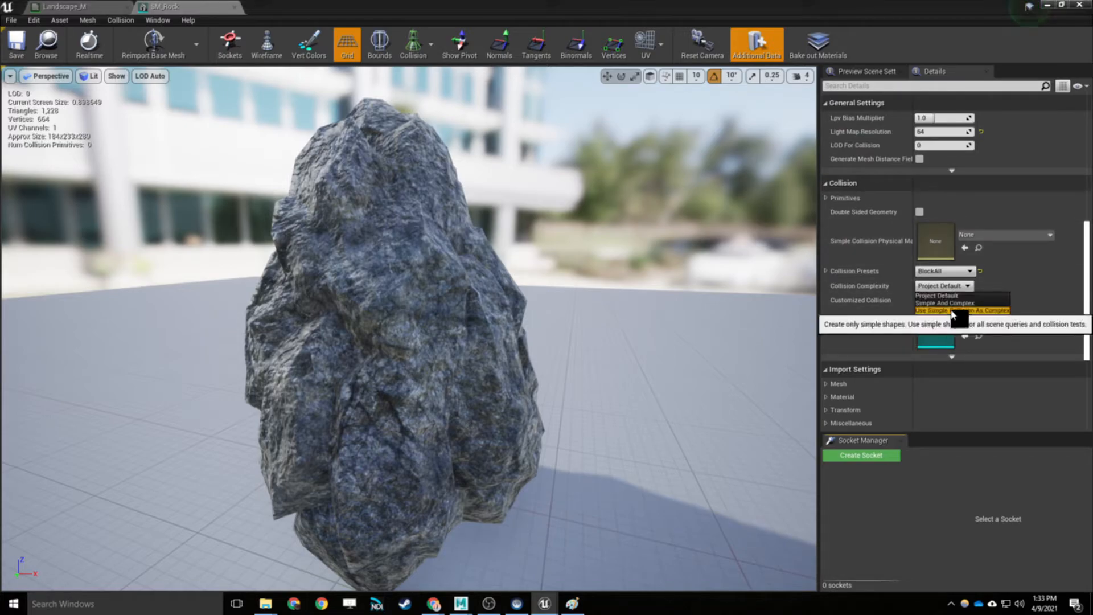
left_click(954, 310)
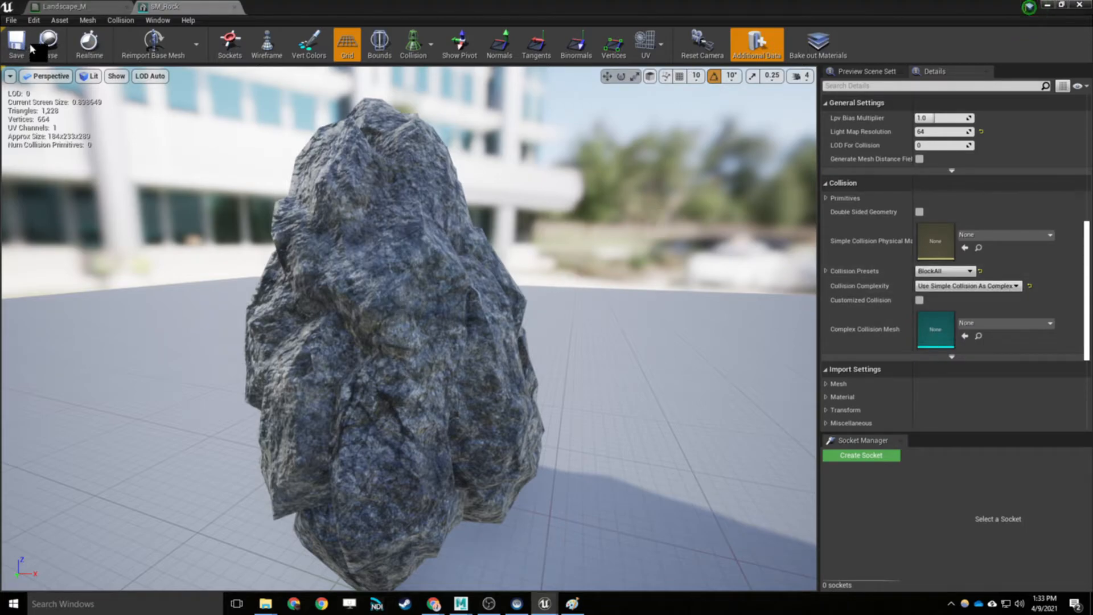
Return to the level and play-test the rocks again with the changed mesh collision complexity
left_click(1043, 6)
left_click(660, 47)
key("w")
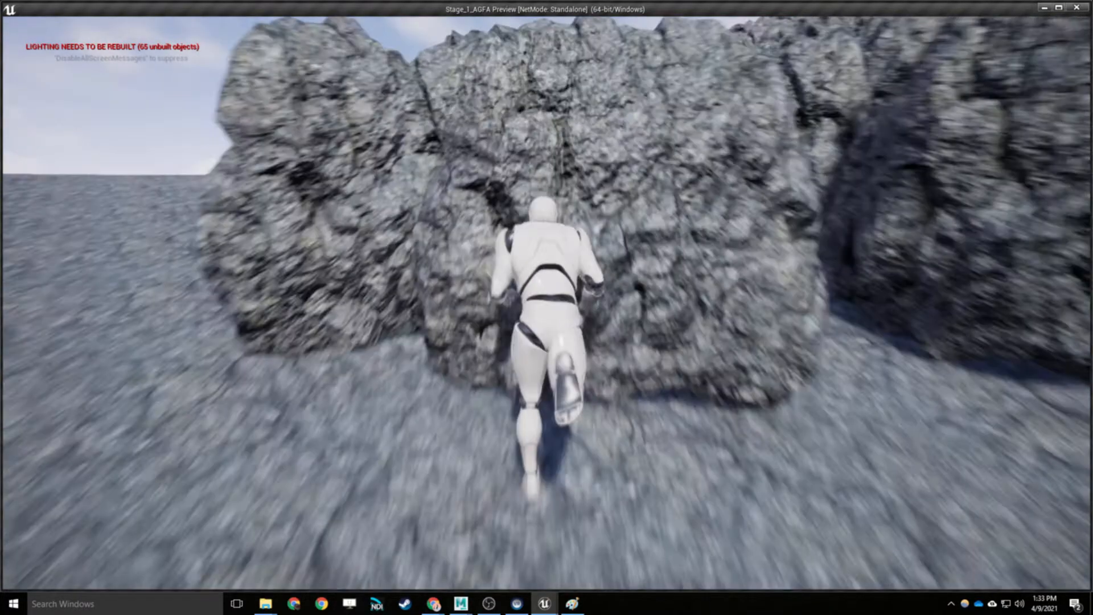
key("s")
key("Escape")
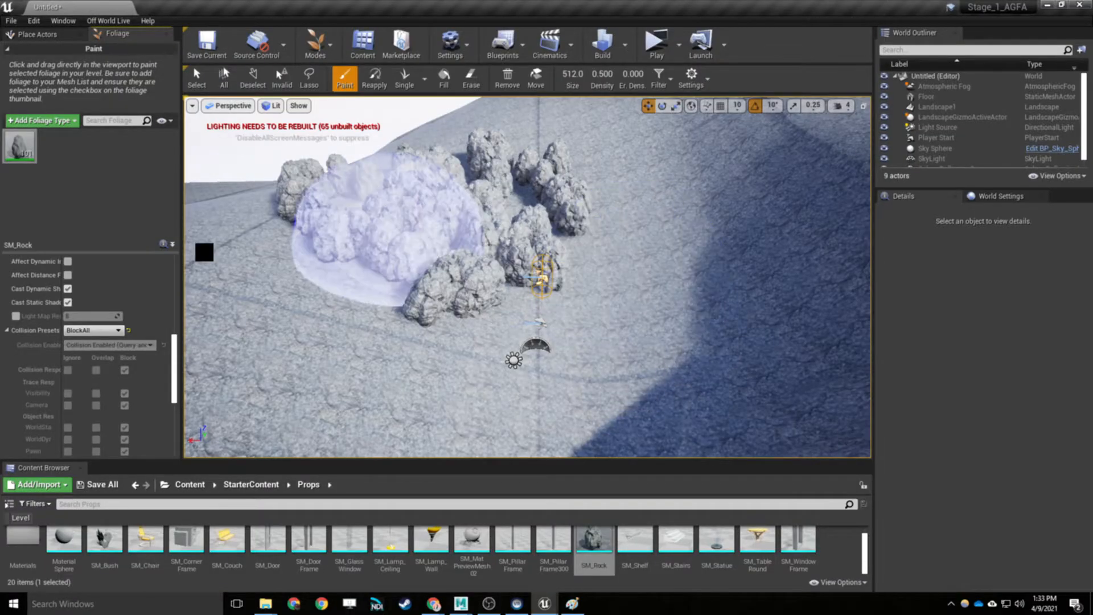
Review the rock foliage settings, place a single SM_Rock beside the painted cluster and run the character in play mode
scroll(88, 313, "up", 2)
scroll(89, 313, "up", 2)
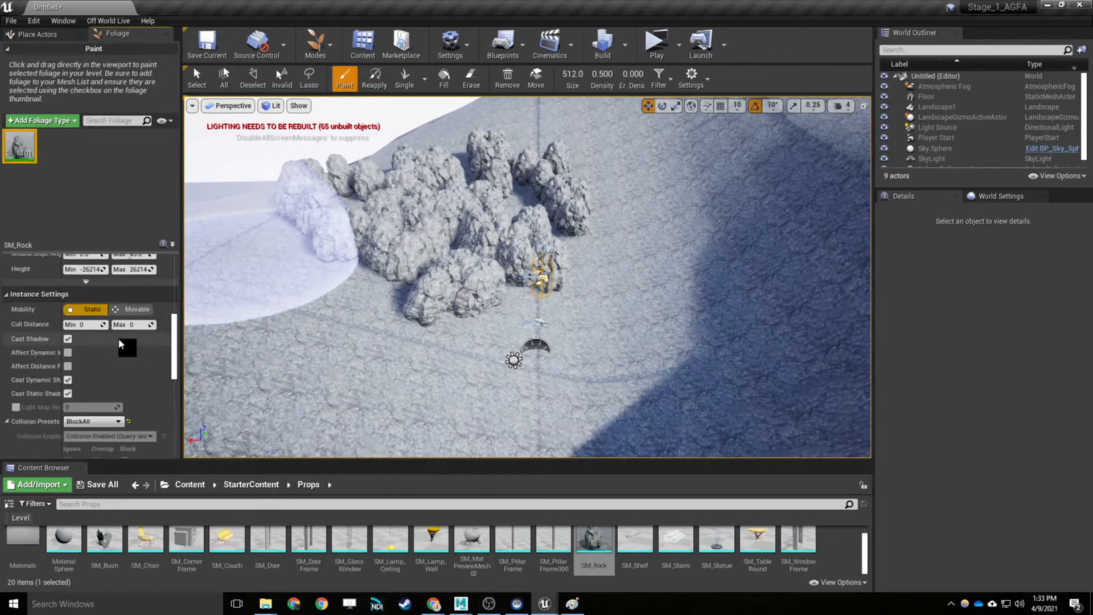
scroll(114, 335, "down", 6)
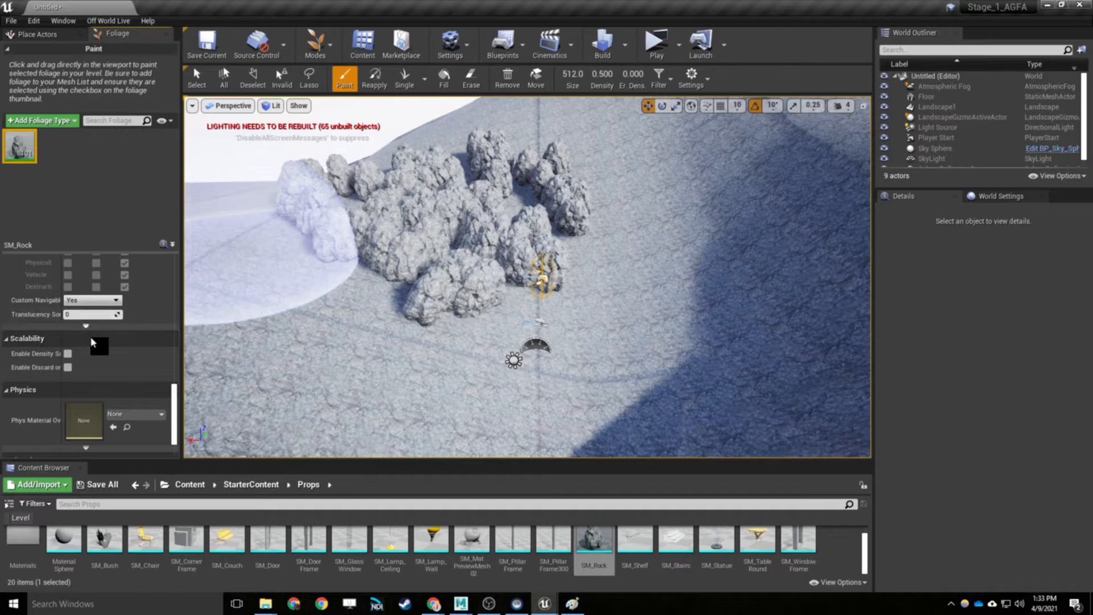
scroll(91, 341, "down", 2)
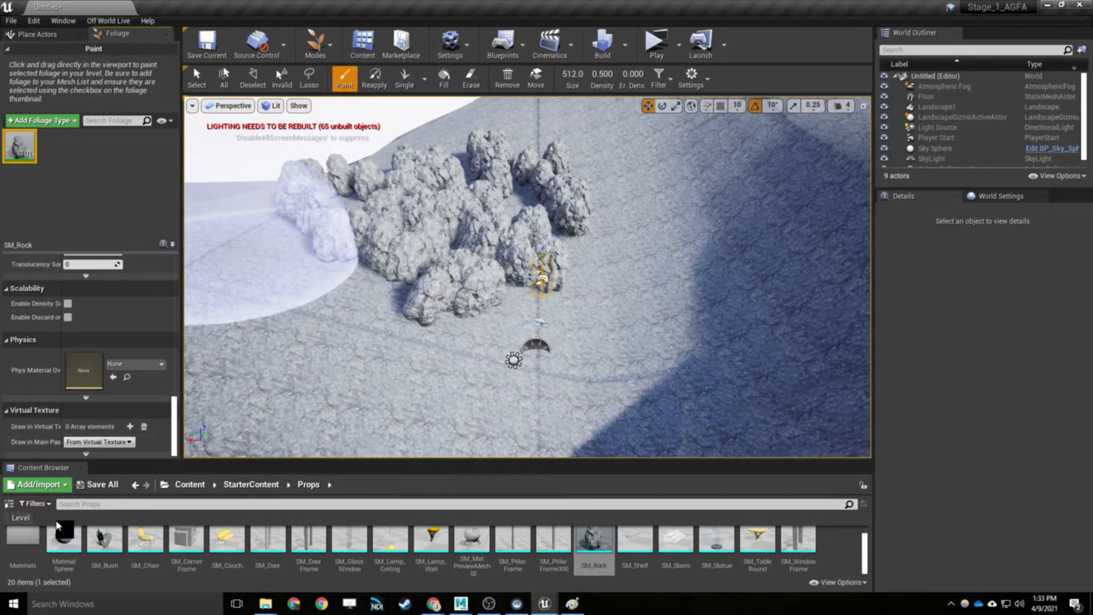
mouse_move(590, 541)
left_click_drag(589, 541, 627, 283)
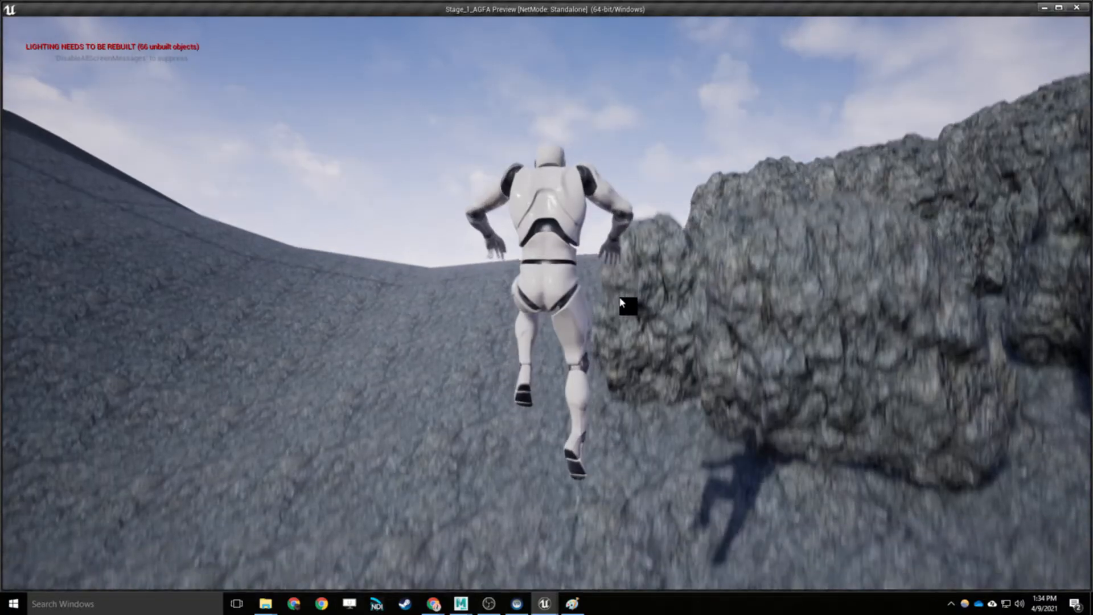
key("w")
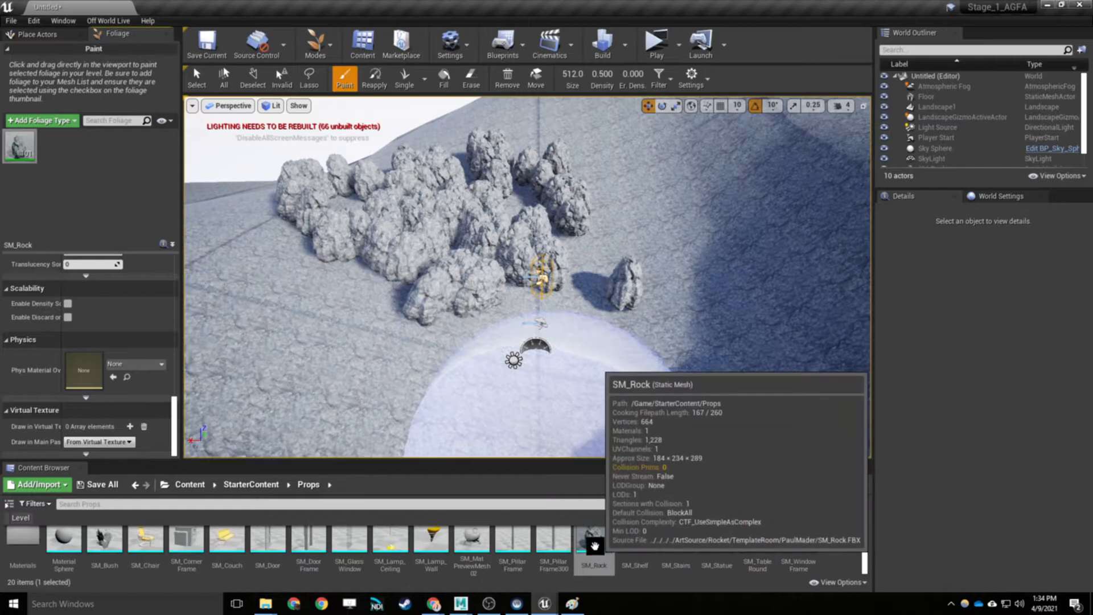
Reopen the SM_Rock mesh, expand its collision primitives and enable Double Sided Geometry
double_click(594, 545)
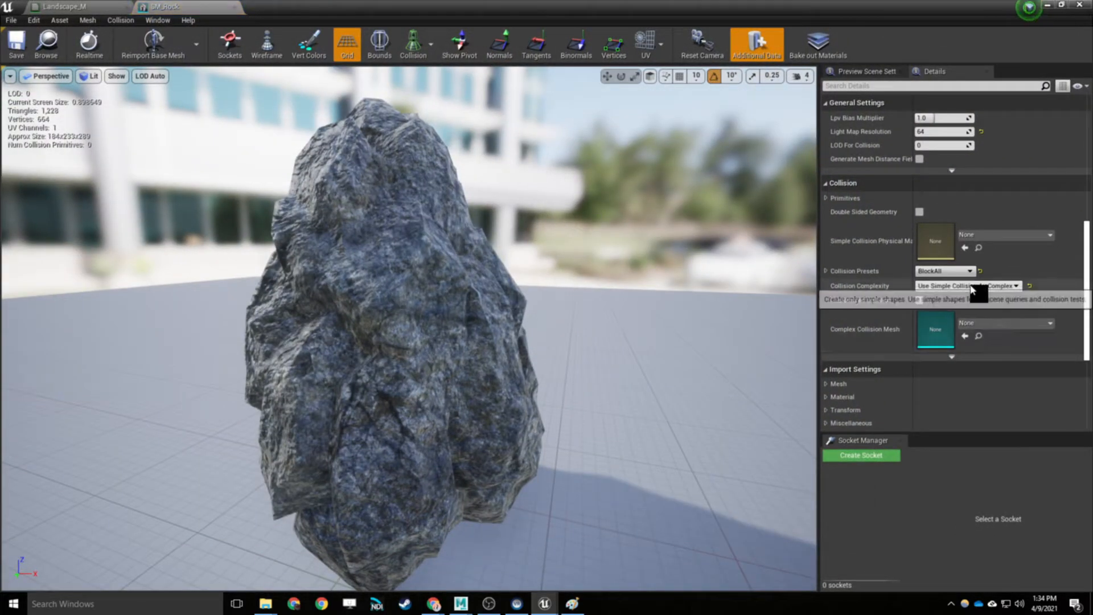
left_click(953, 271)
left_click(951, 270)
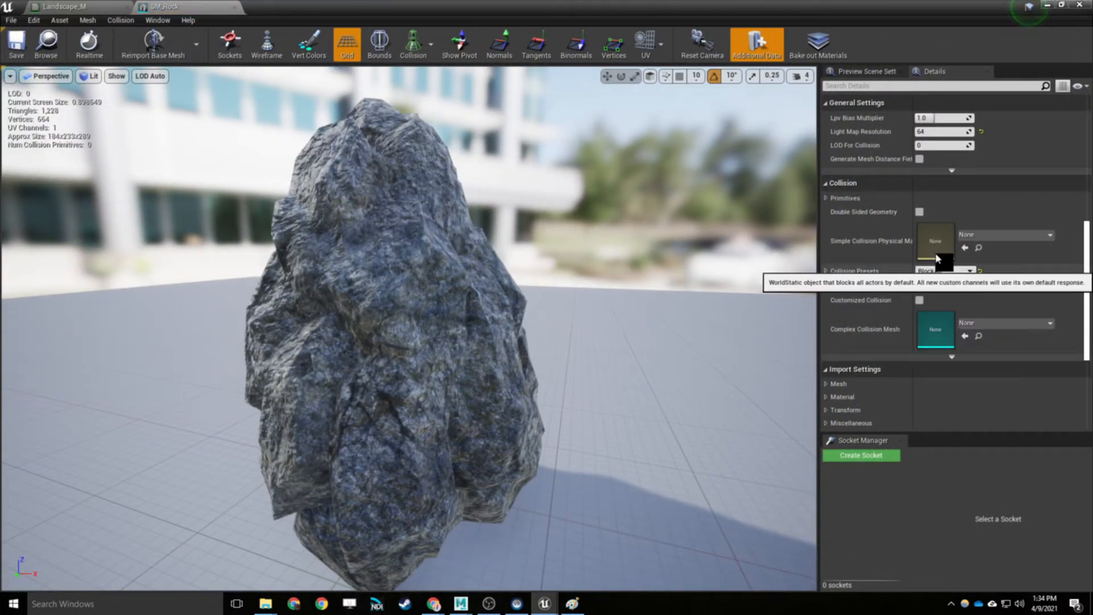
left_click(826, 198)
left_click(920, 280)
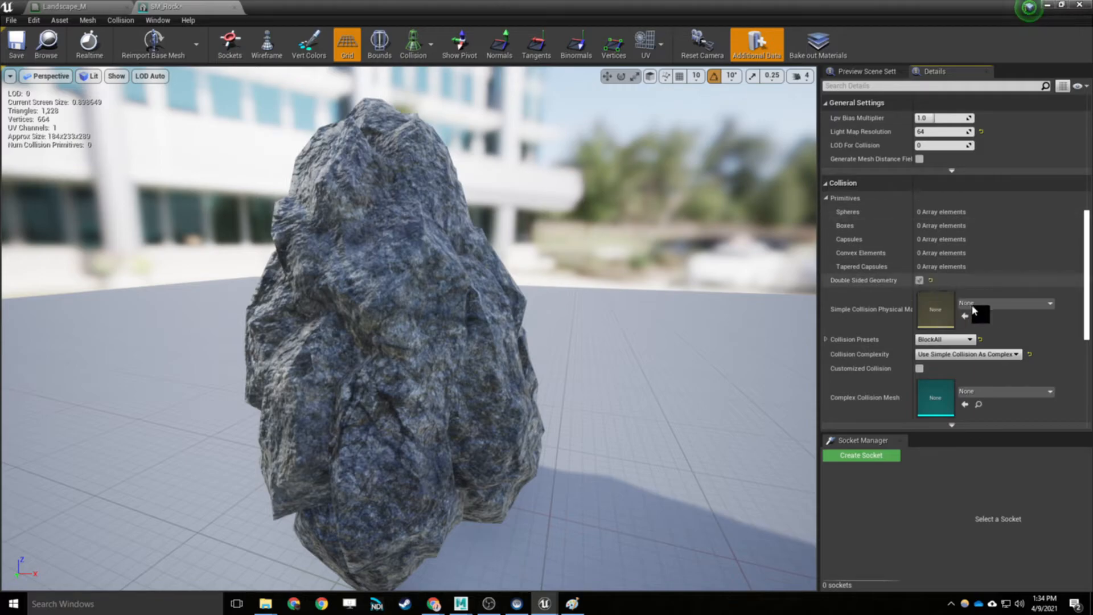
Keep the SM_Rock mesh's Collision Preset at BlockAll and save the mesh
left_click(947, 340)
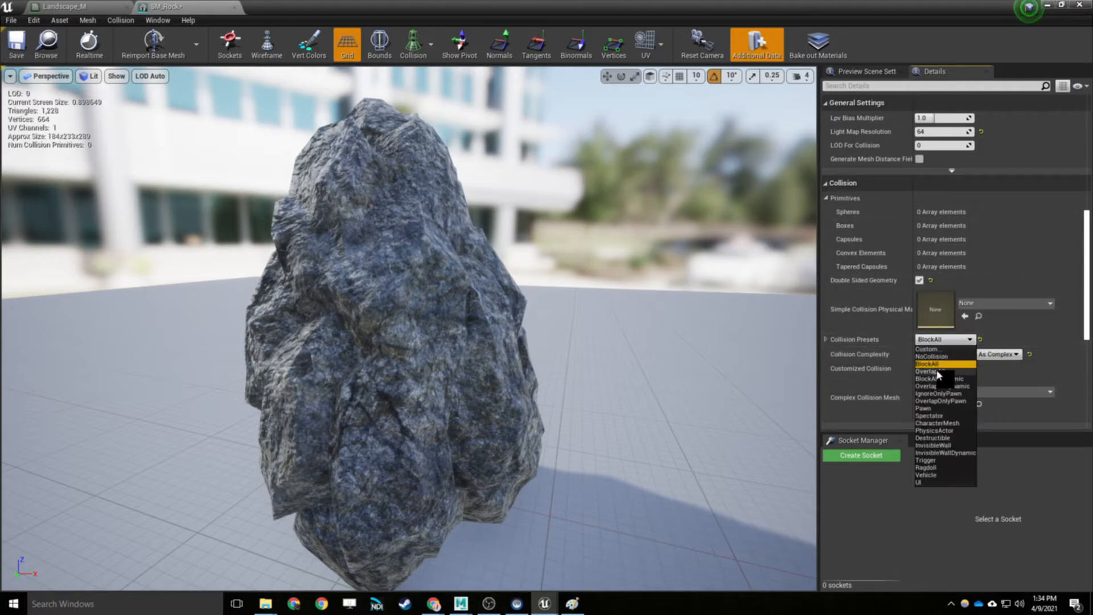
left_click(933, 364)
left_click(12, 44)
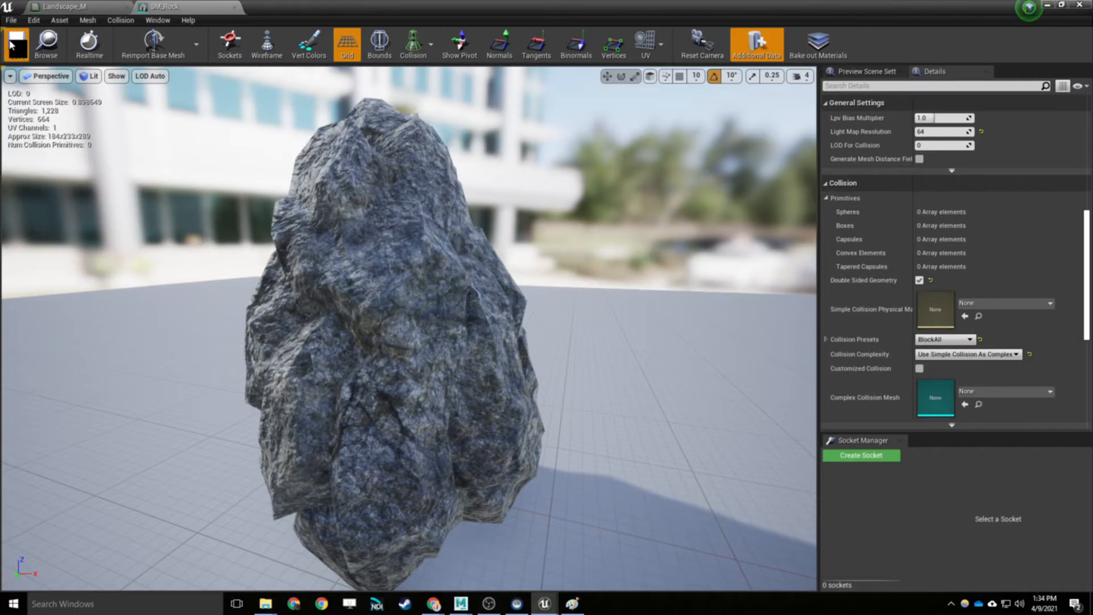
Review the remaining mesh settings and set the rock's Collision Complexity to Simple And Complex
scroll(893, 361, "down", 6)
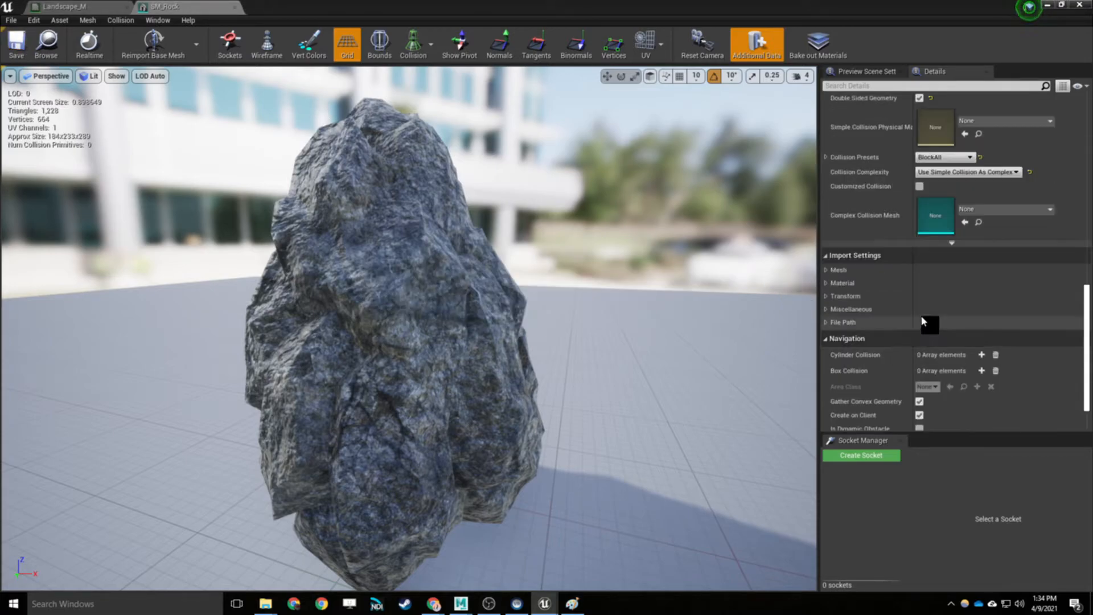
scroll(925, 319, "up", 5)
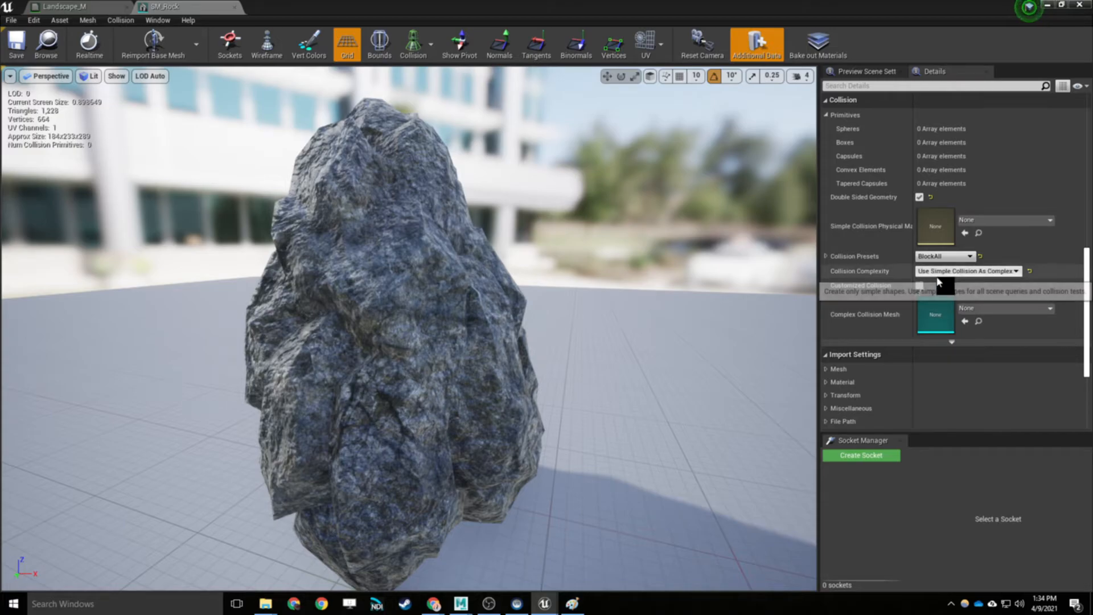
left_click(962, 271)
left_click(948, 289)
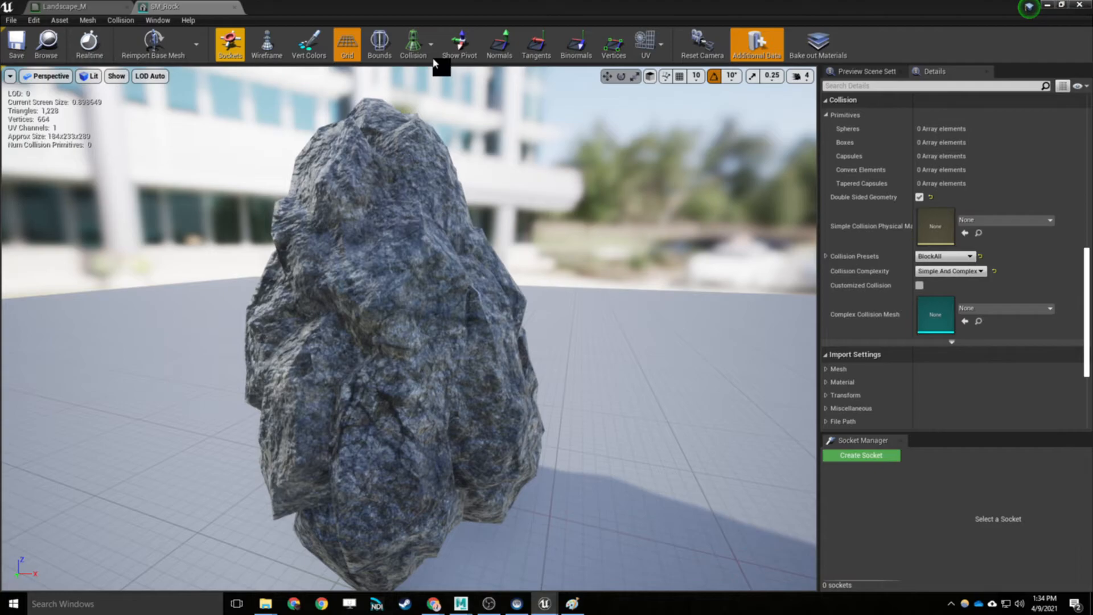
Show the simple and complex collision overlays on the SM_Rock mesh preview
left_click(417, 56)
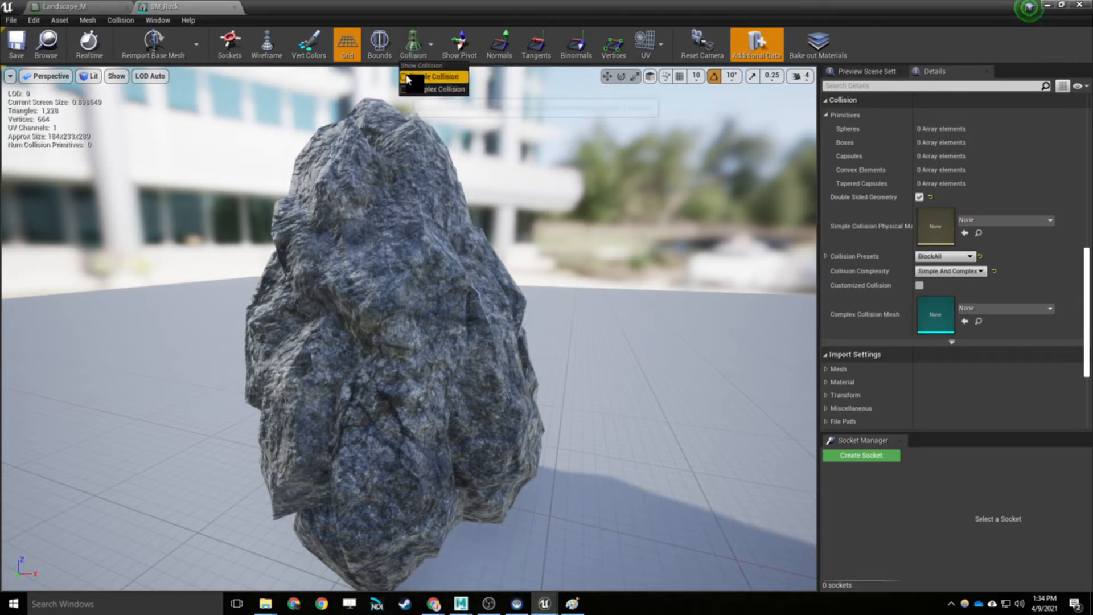
left_click(407, 78)
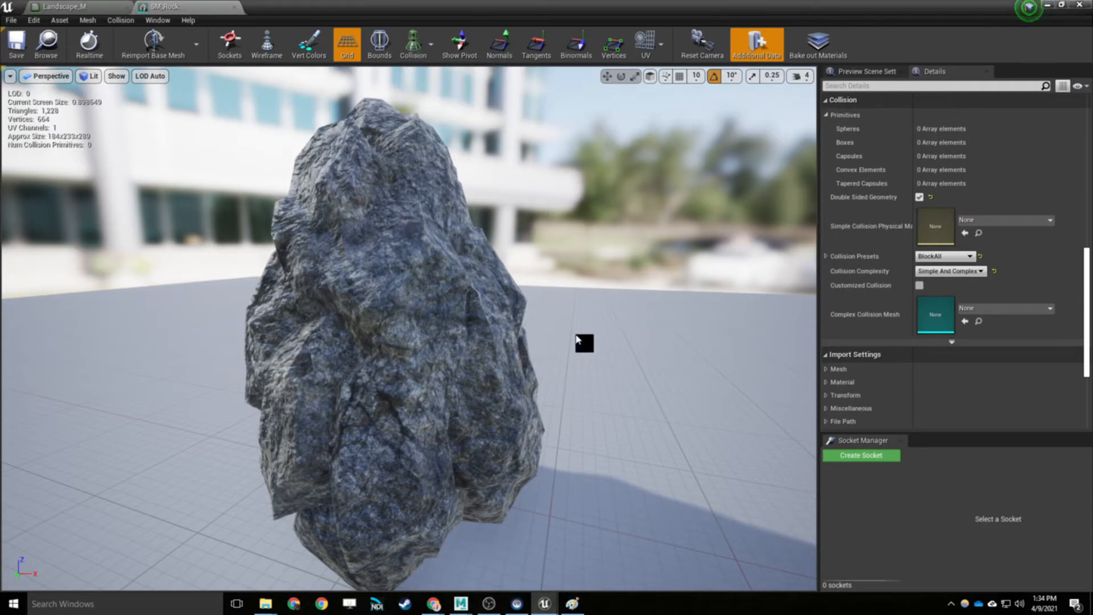
left_click(414, 45)
left_click(418, 90)
left_click(414, 44)
left_click(416, 80)
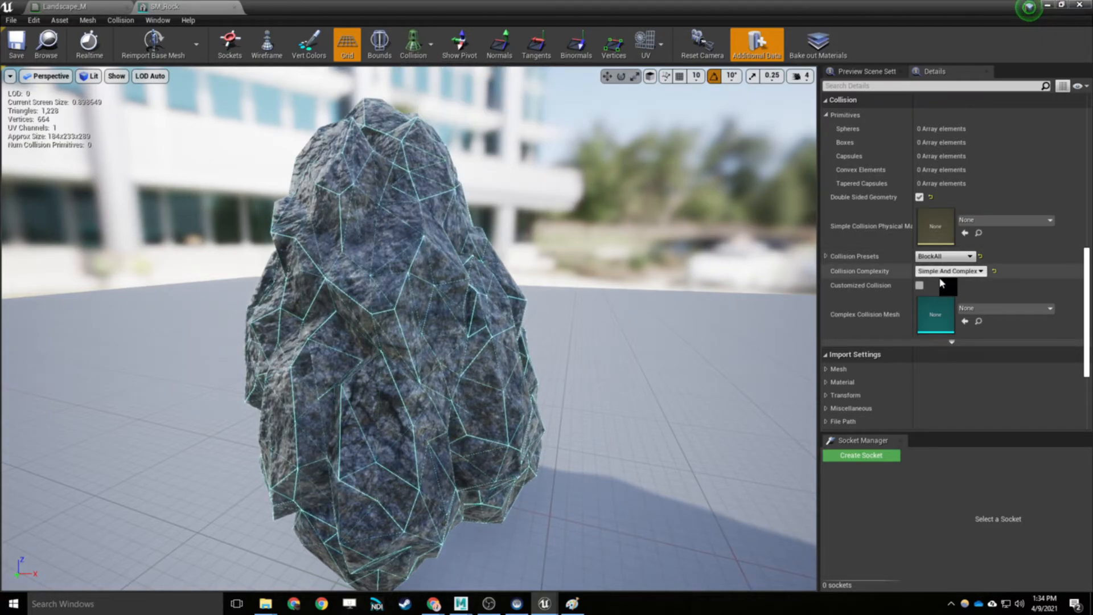
Generate Auto Convex Collision for SM_Rock with Hull Count 4, Max Hull Verts 16 and Hull Precision 100000
scroll(958, 336, "down", 5)
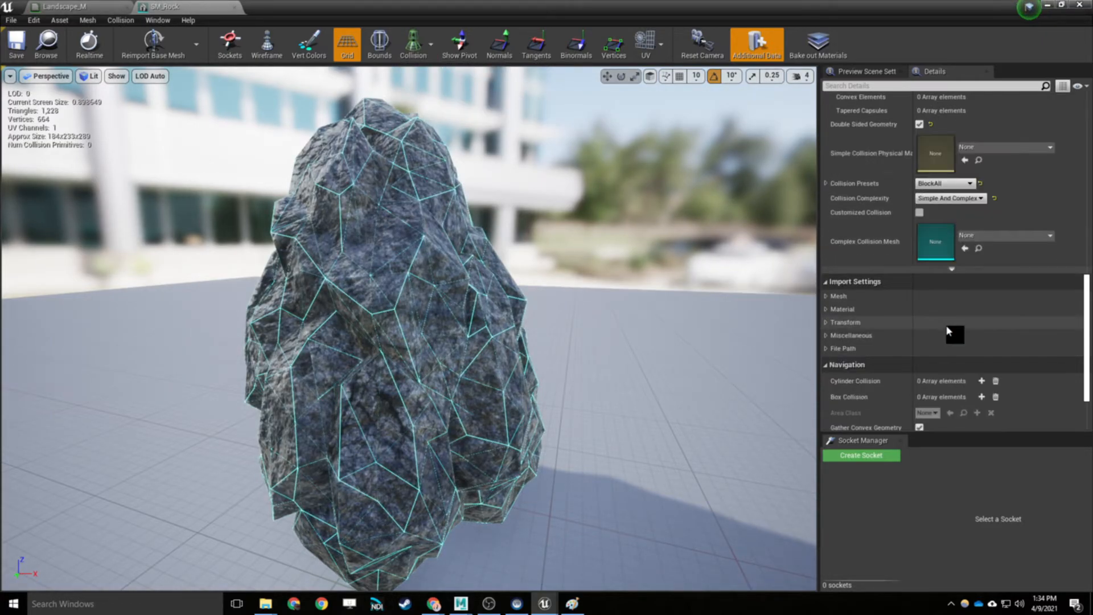
scroll(931, 344, "down", 1)
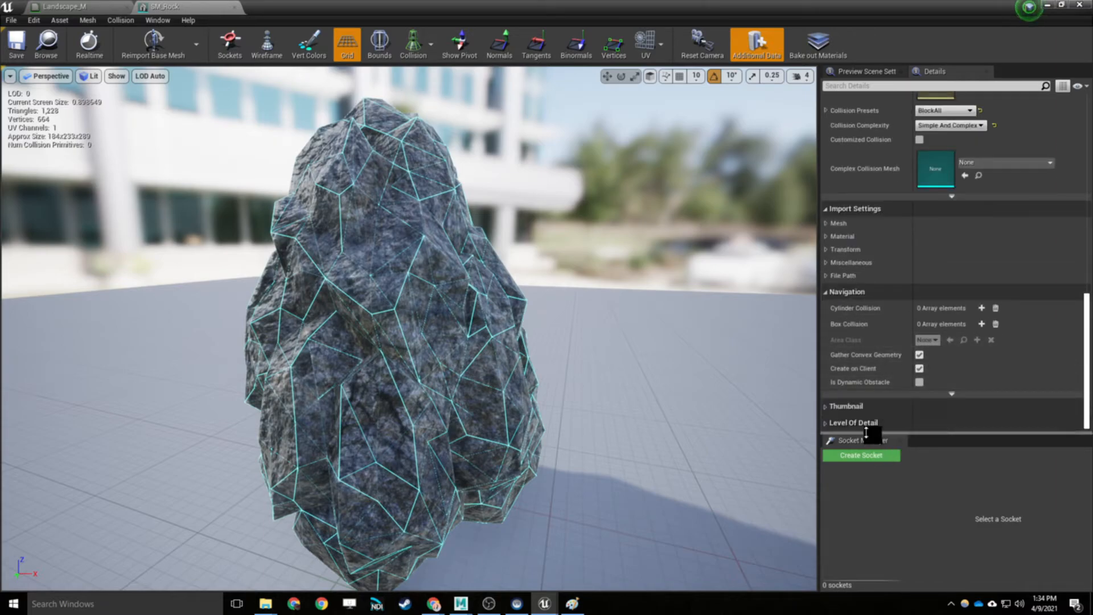
left_click(129, 20)
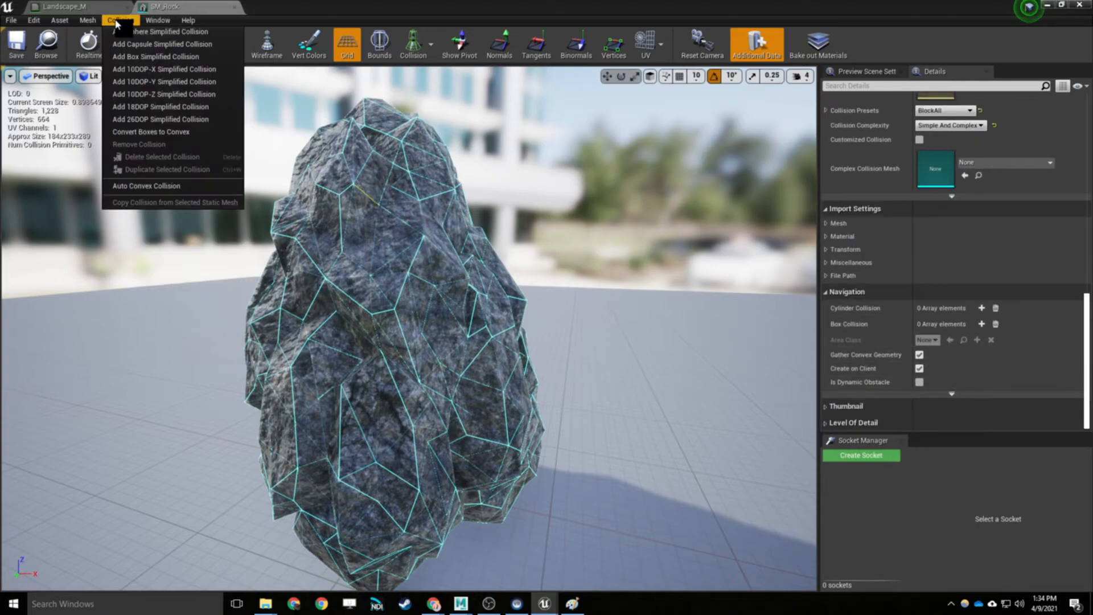
left_click(157, 186)
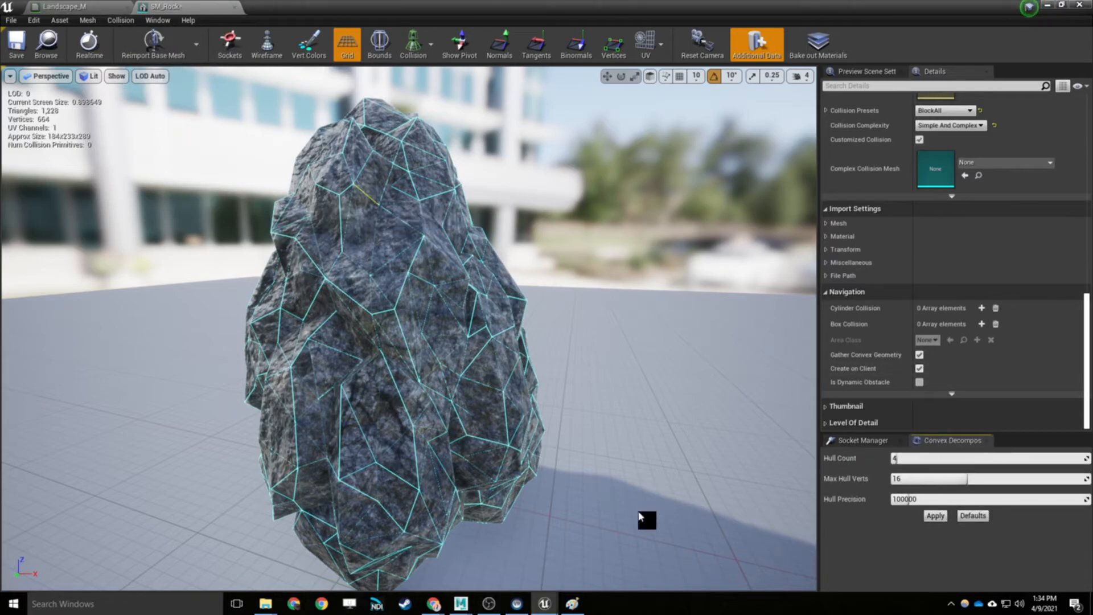
Return to the level and play-test by running the character into the single rock and the painted cluster, then end the session
left_click(36, 55)
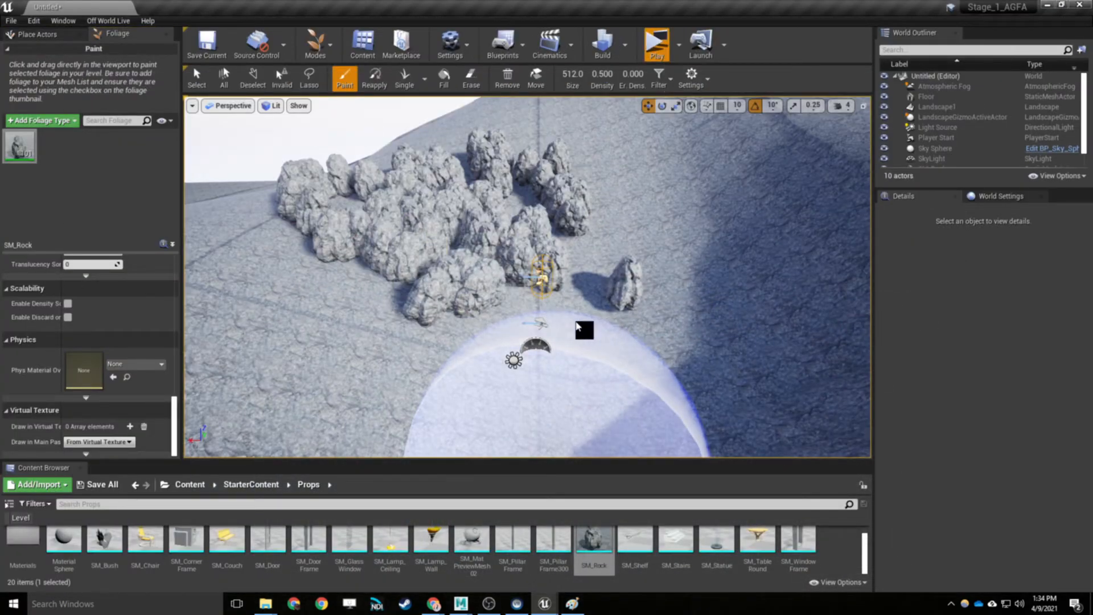
left_click(657, 49)
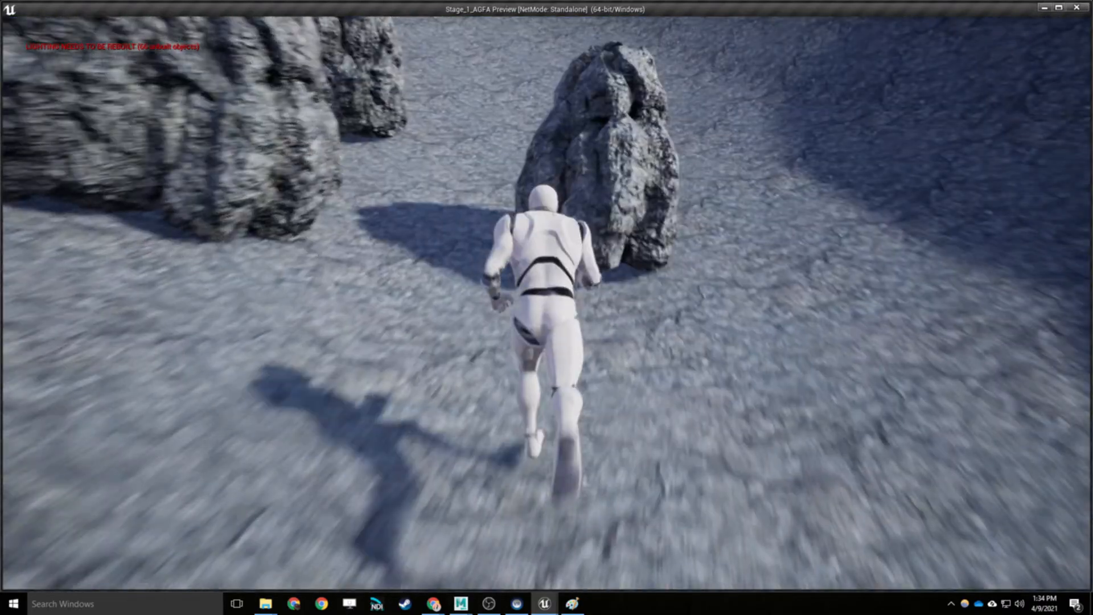
key("w")
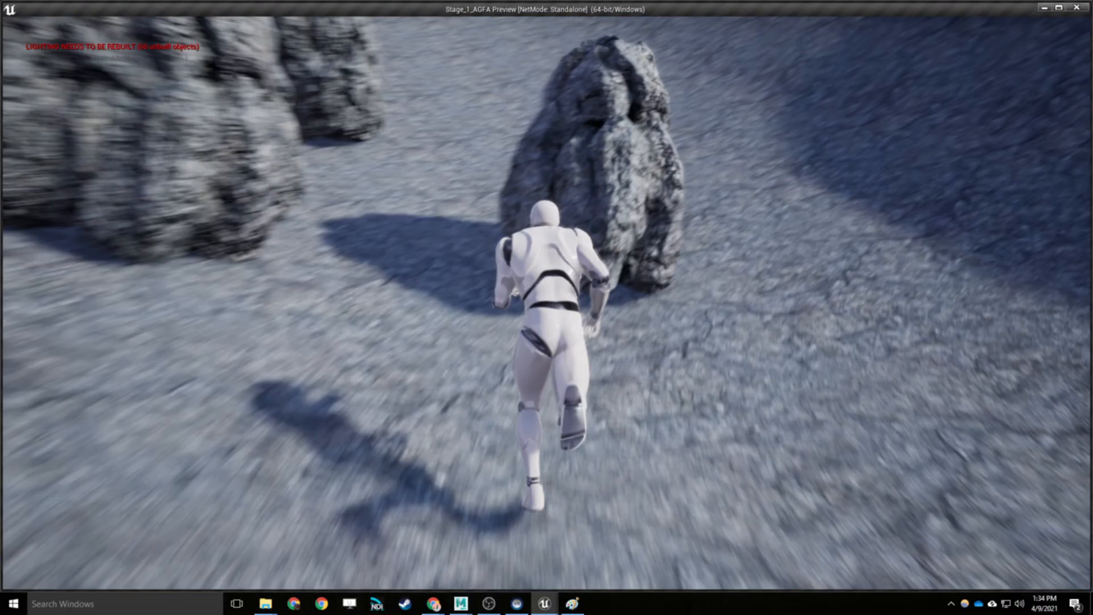
key("w")
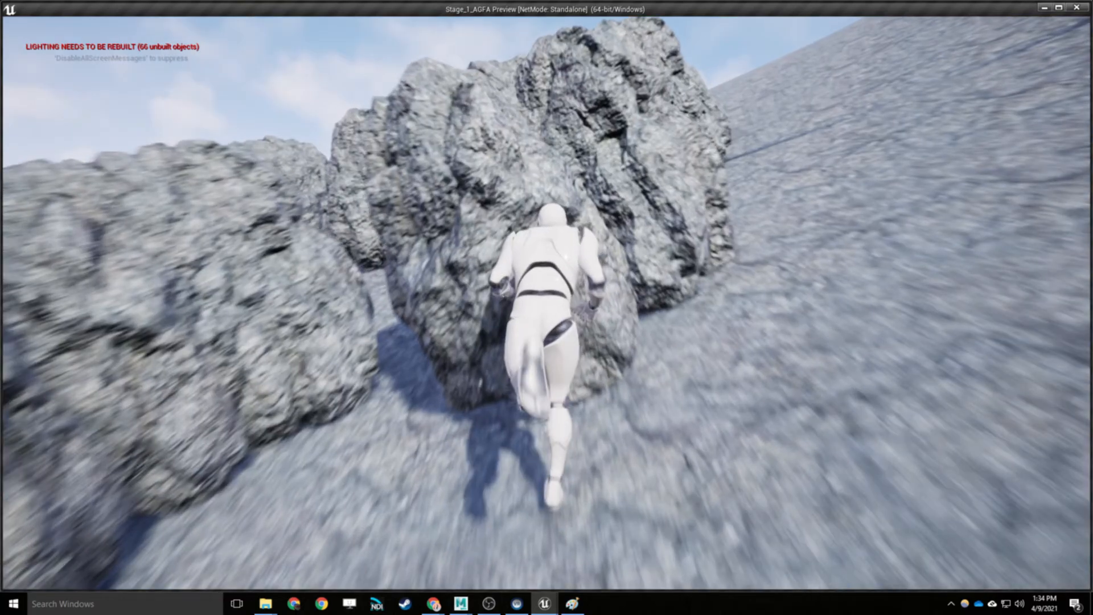
key("d")
key("w")
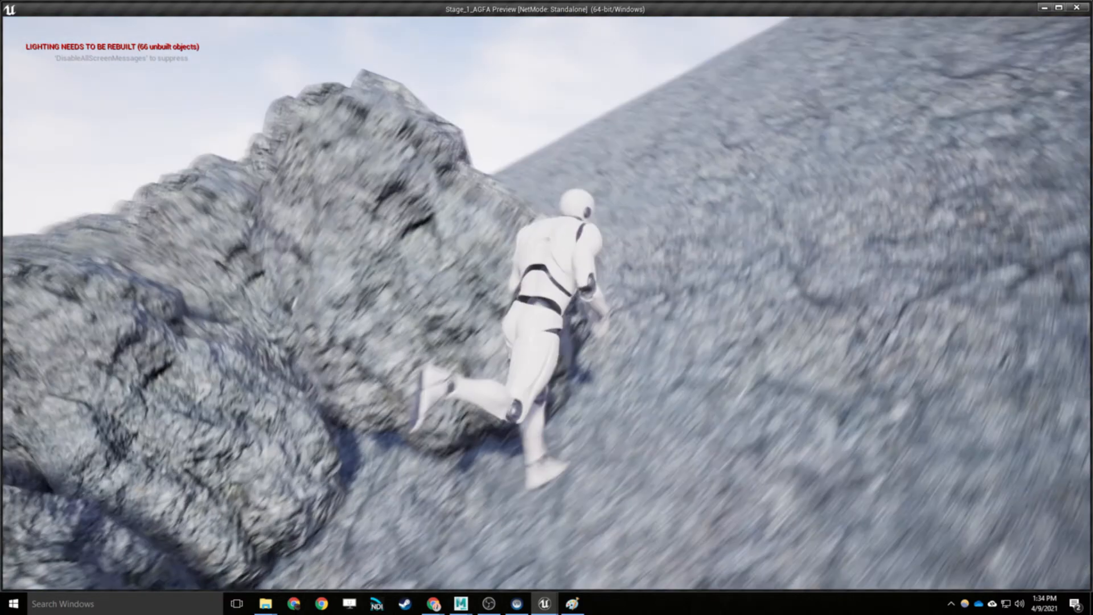
key("w")
key("w")
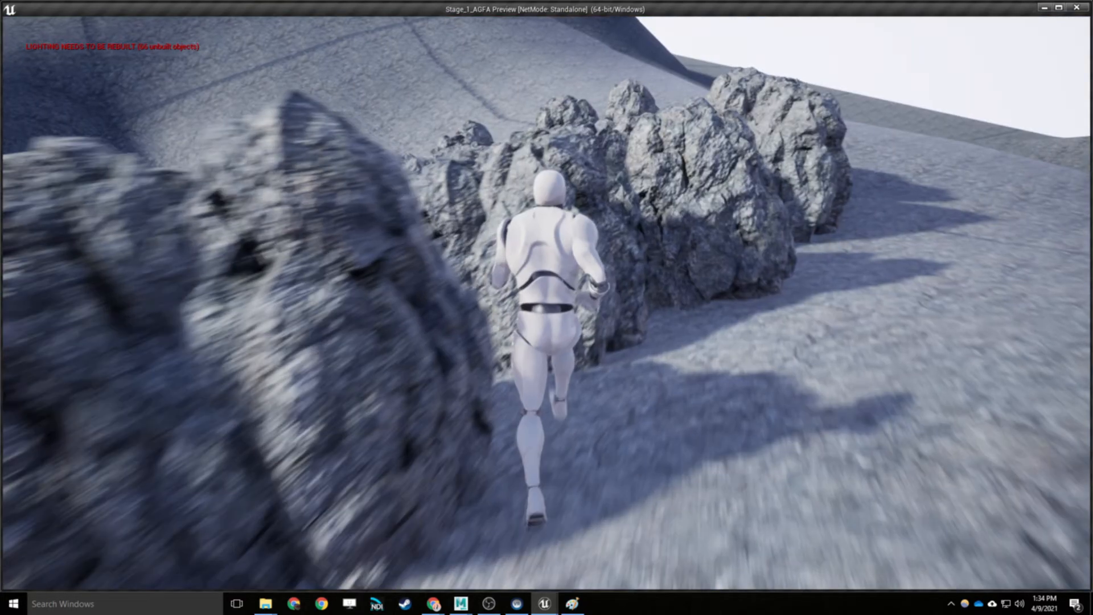
key("w")
key("w")
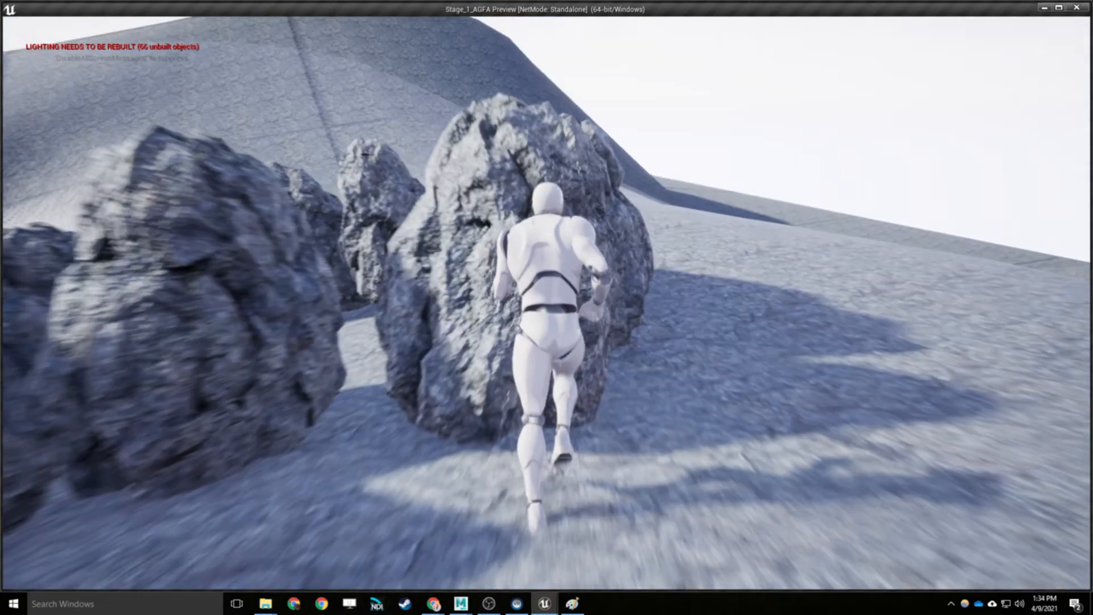
key("w")
key("Escape")
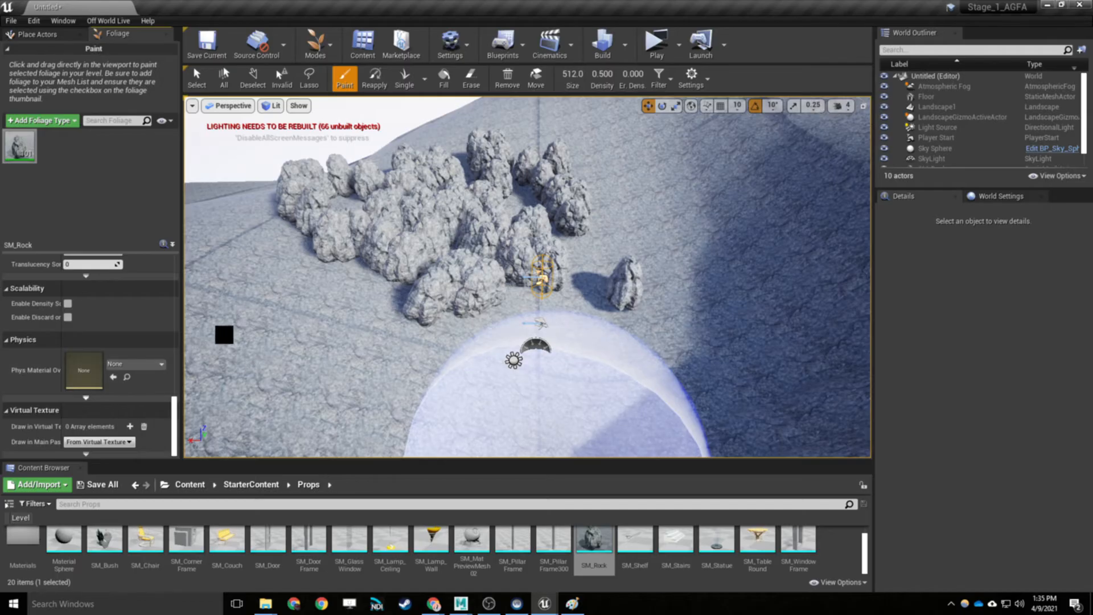
Add SM_Bush as a foliage type, try painting on the slope beside the rocks, and undo that stroke
left_click_drag(104, 540, 27, 153)
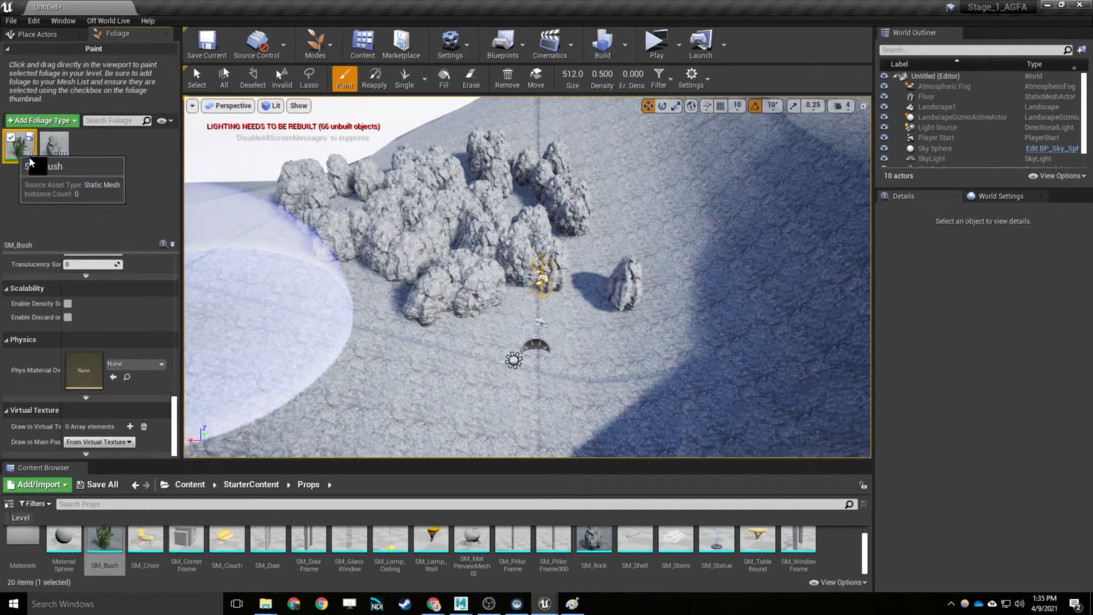
mouse_move(683, 325)
left_mouse_down()
mouse_move(639, 200)
mouse_move(621, 188)
left_mouse_up()
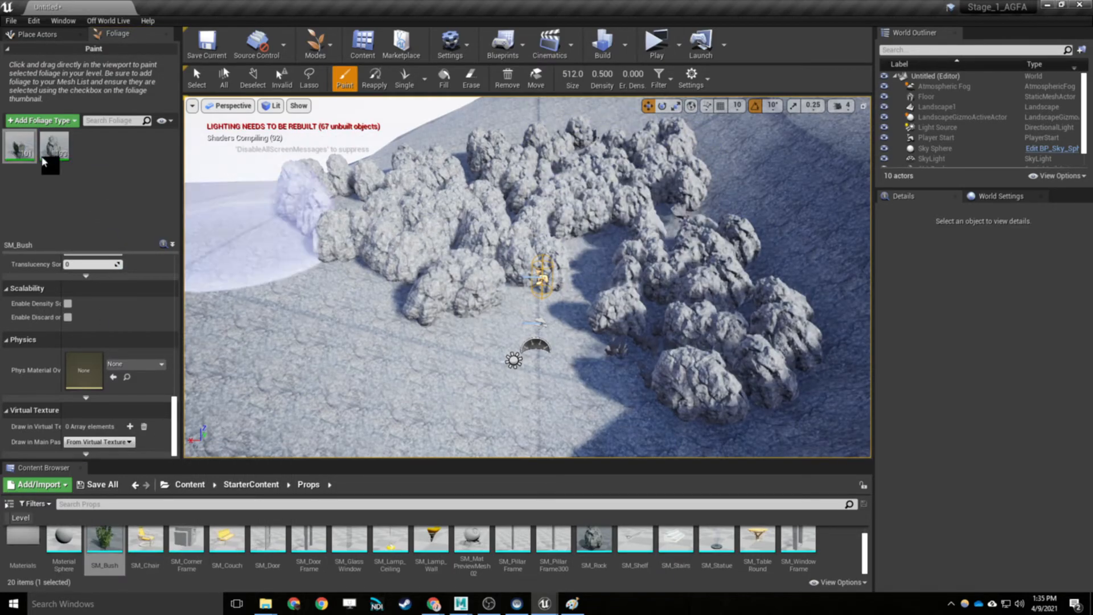
key("ctrl+z")
Exclude SM_Rock from the foliage brush and paint SM_Bush foliage around the rock cluster and across the nearby slope
left_click(18, 144)
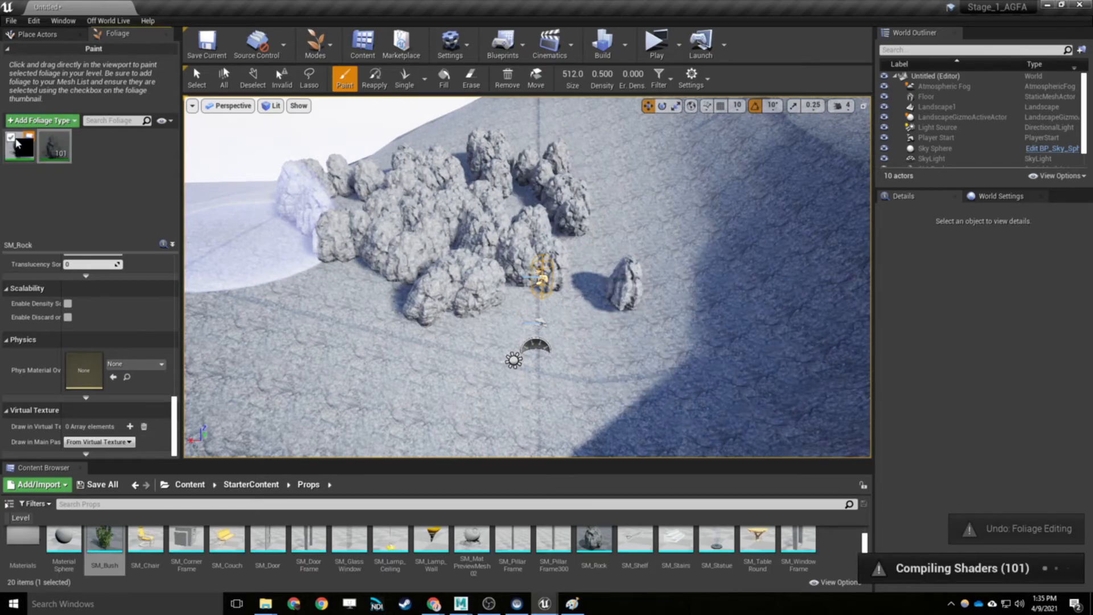
left_click(28, 137)
left_click(646, 426)
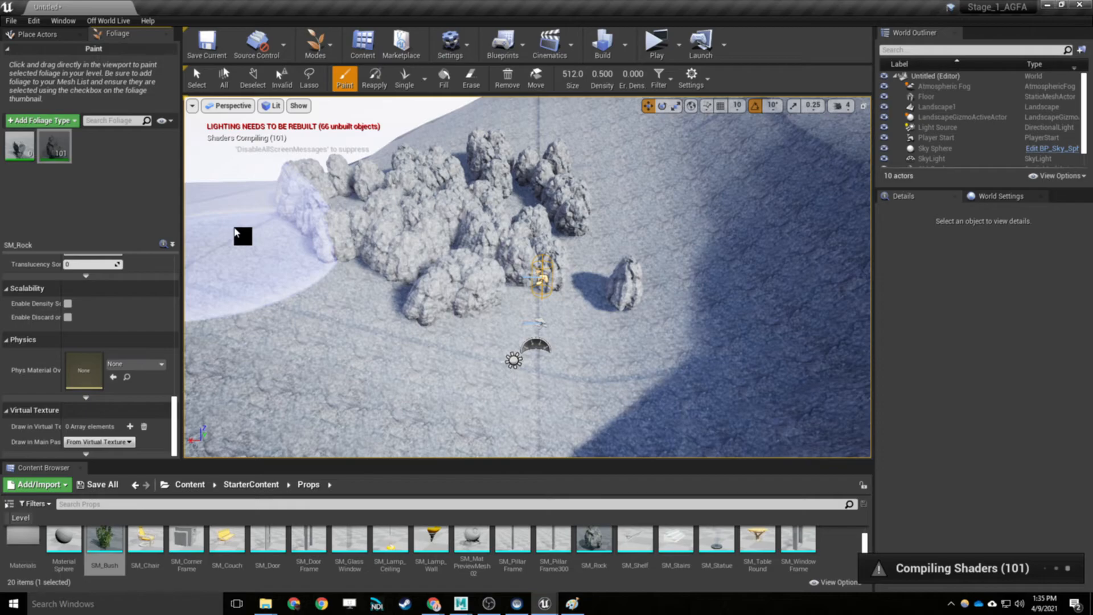
mouse_move(242, 235)
left_mouse_down()
mouse_move(721, 344)
mouse_move(718, 354)
left_mouse_up()
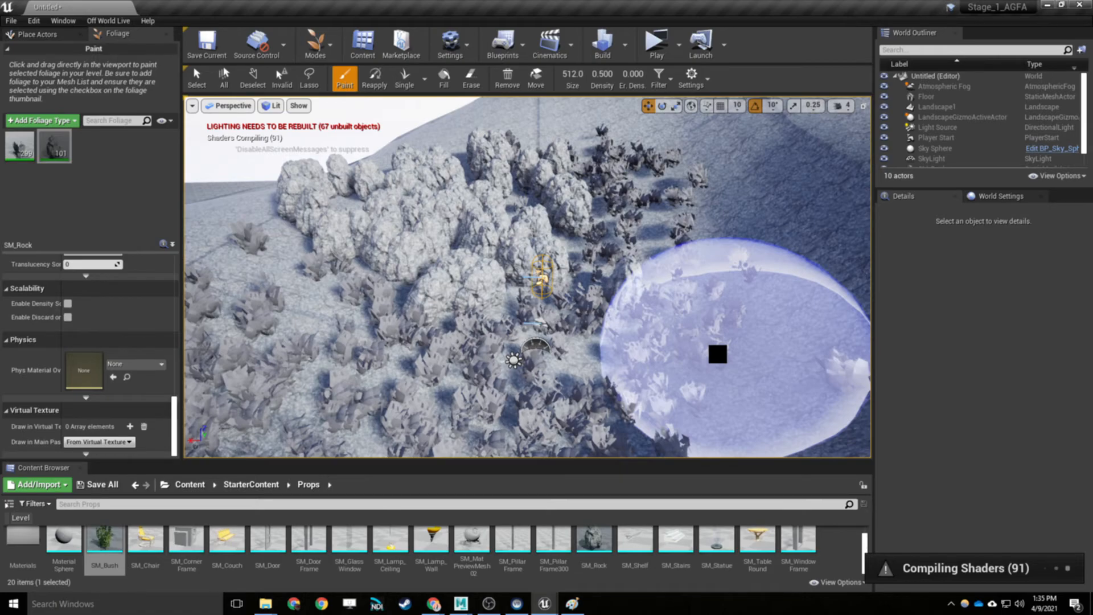
scroll(623, 326, "down", 3)
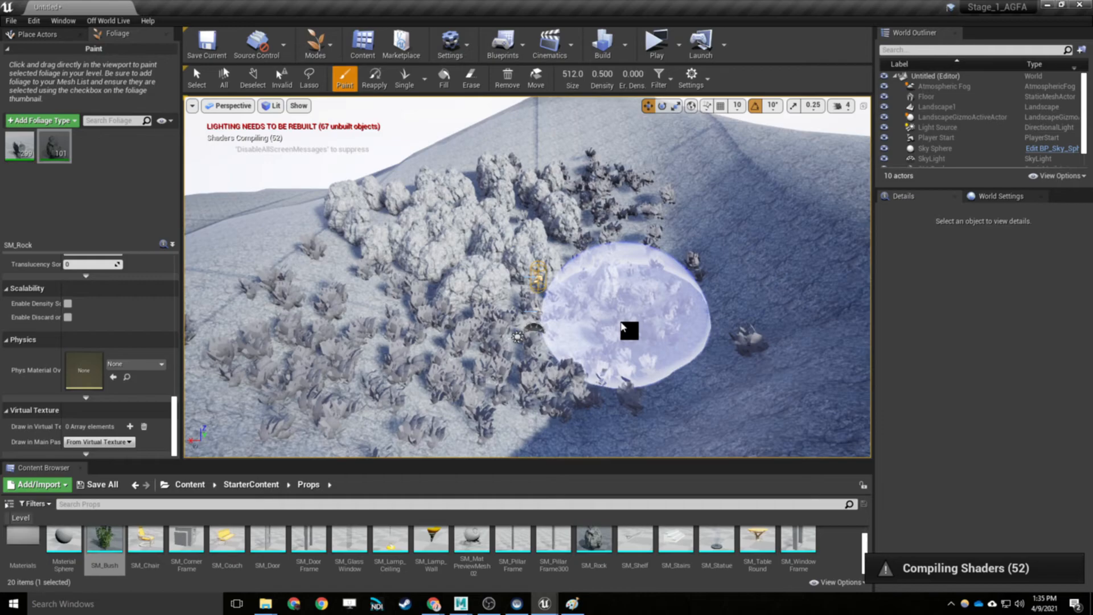
left_click_drag(623, 326, 740, 310)
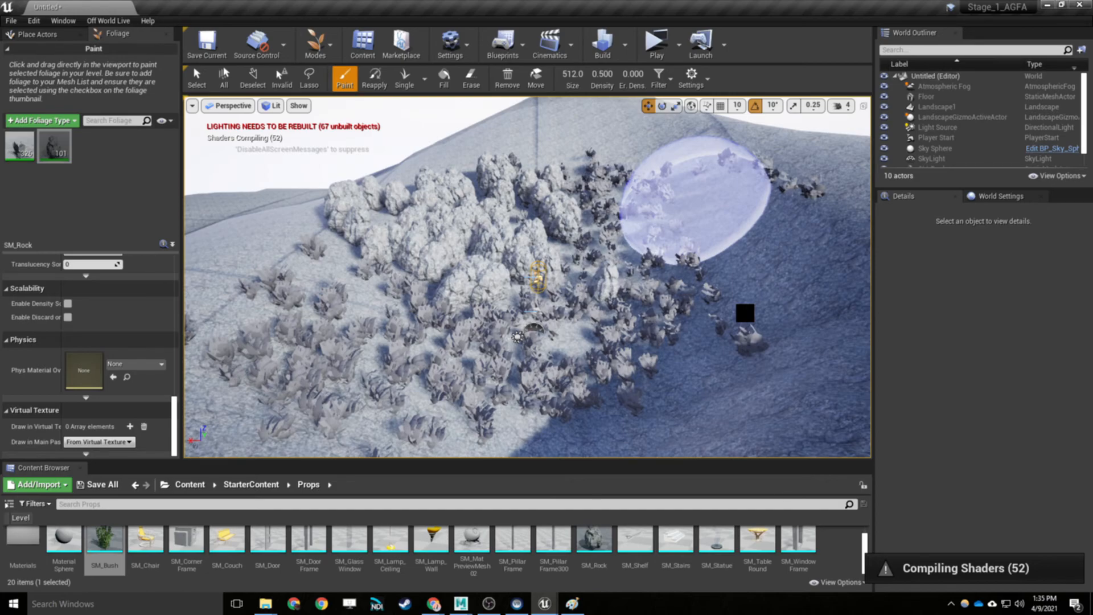
Remove the painted rock cluster and the bushes surrounding it from the landscape
key("ctrl+z")
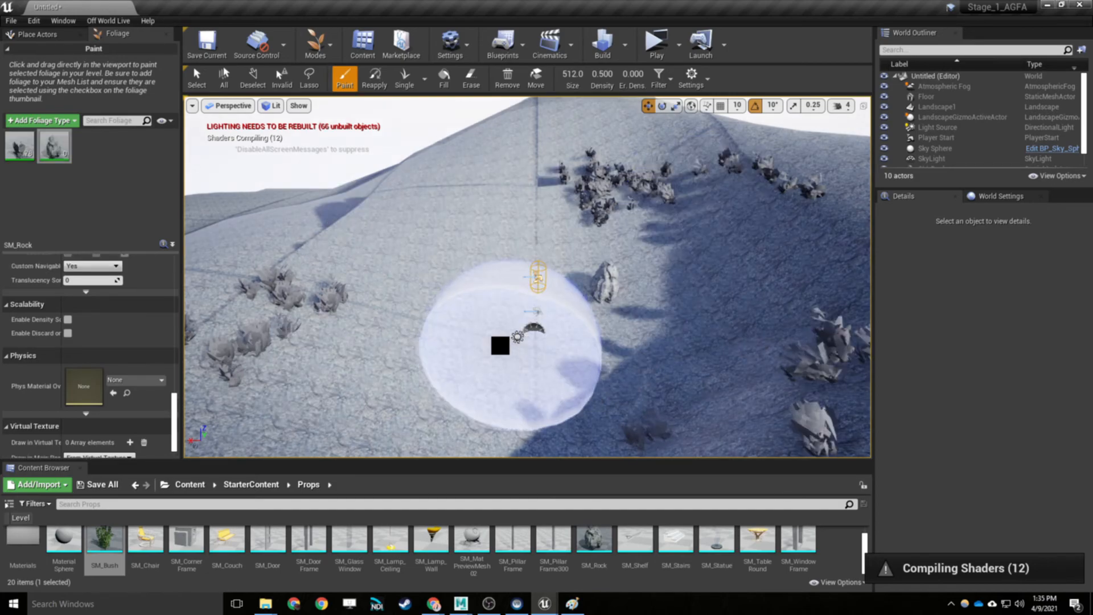